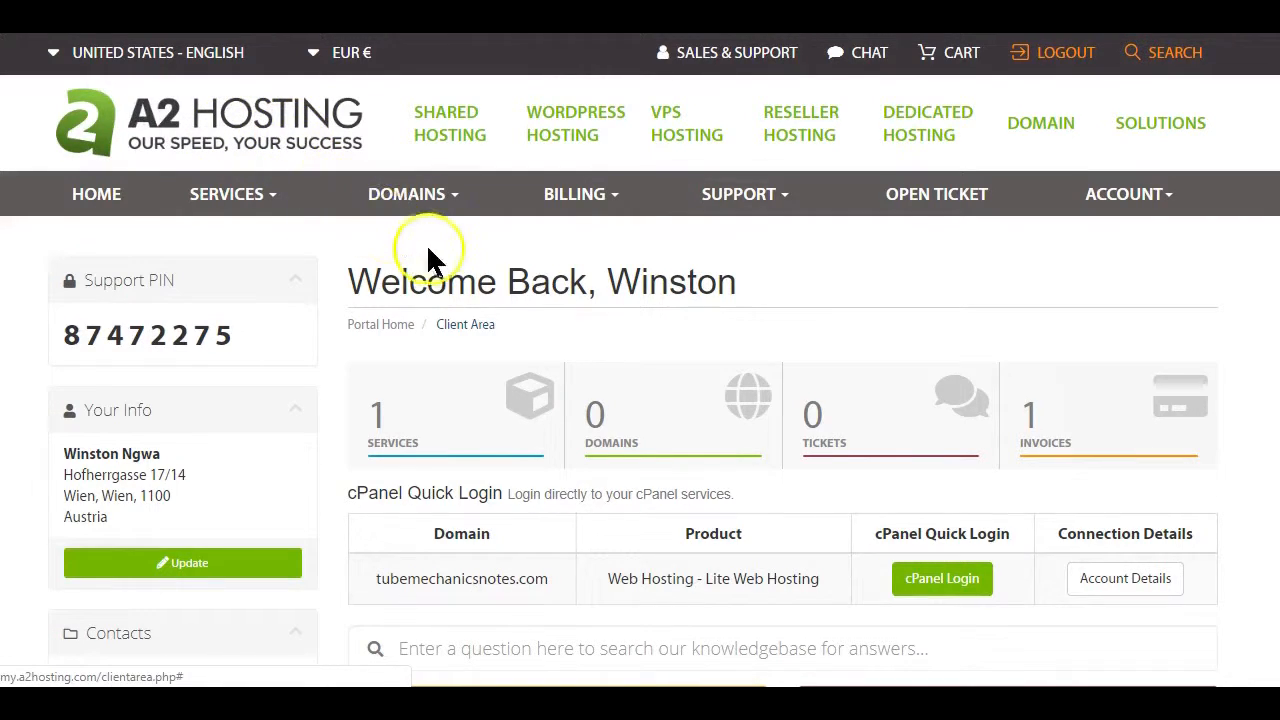
# Step: Open the connection details of the tubemechanicsnotes.com hosting account and copy the first nameserver entry, ns1.a2hosting.com
pyautogui.scroll(-3, 427, 255)
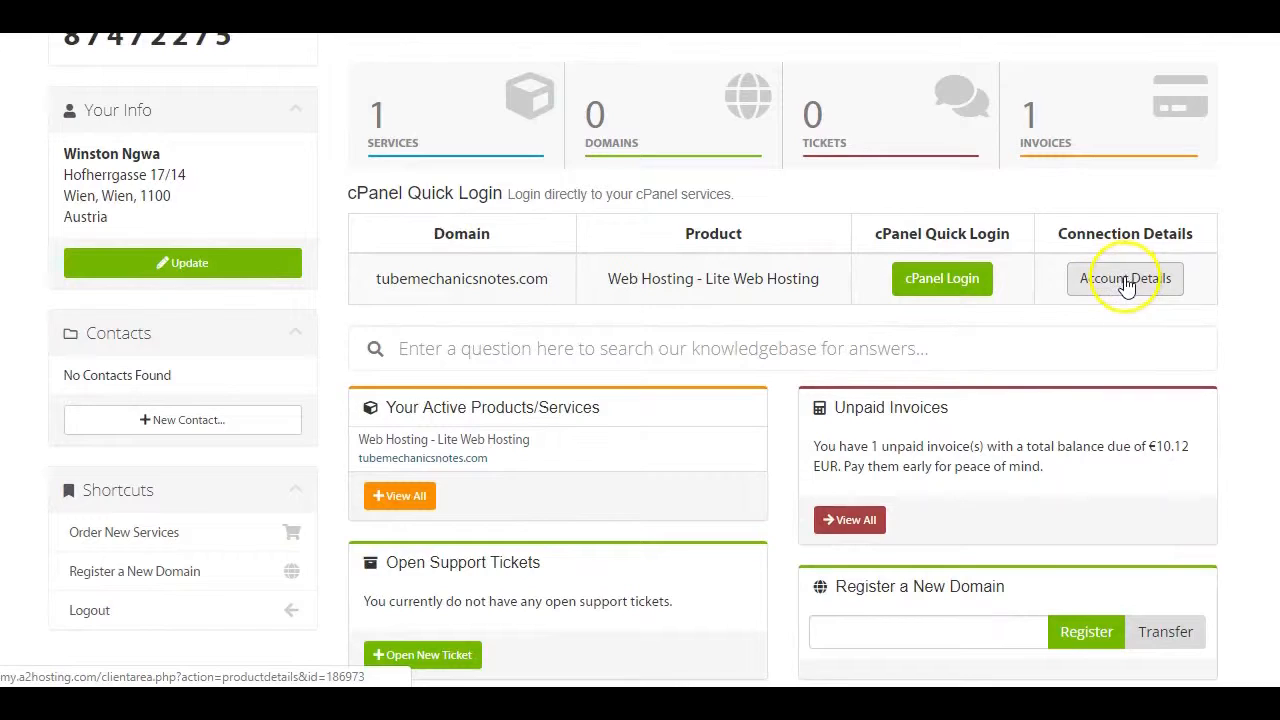
pyautogui.click(1122, 282)
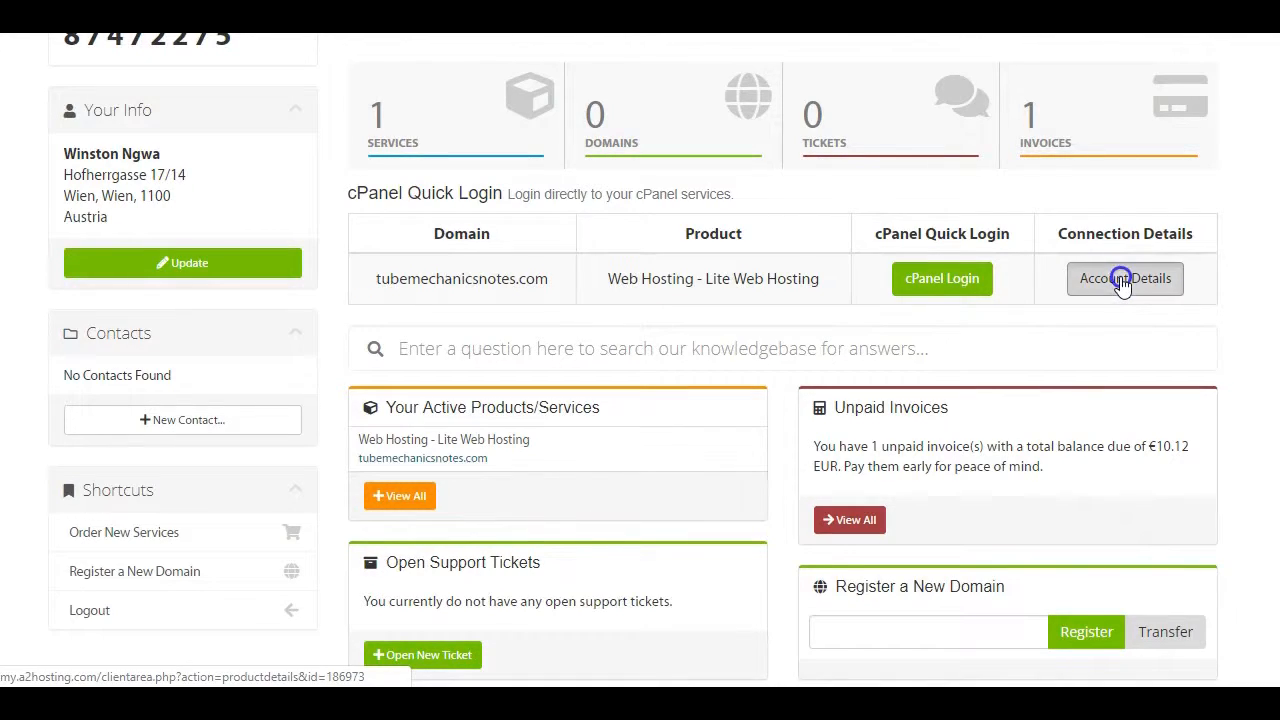
pyautogui.scroll(-3, 800, 290)
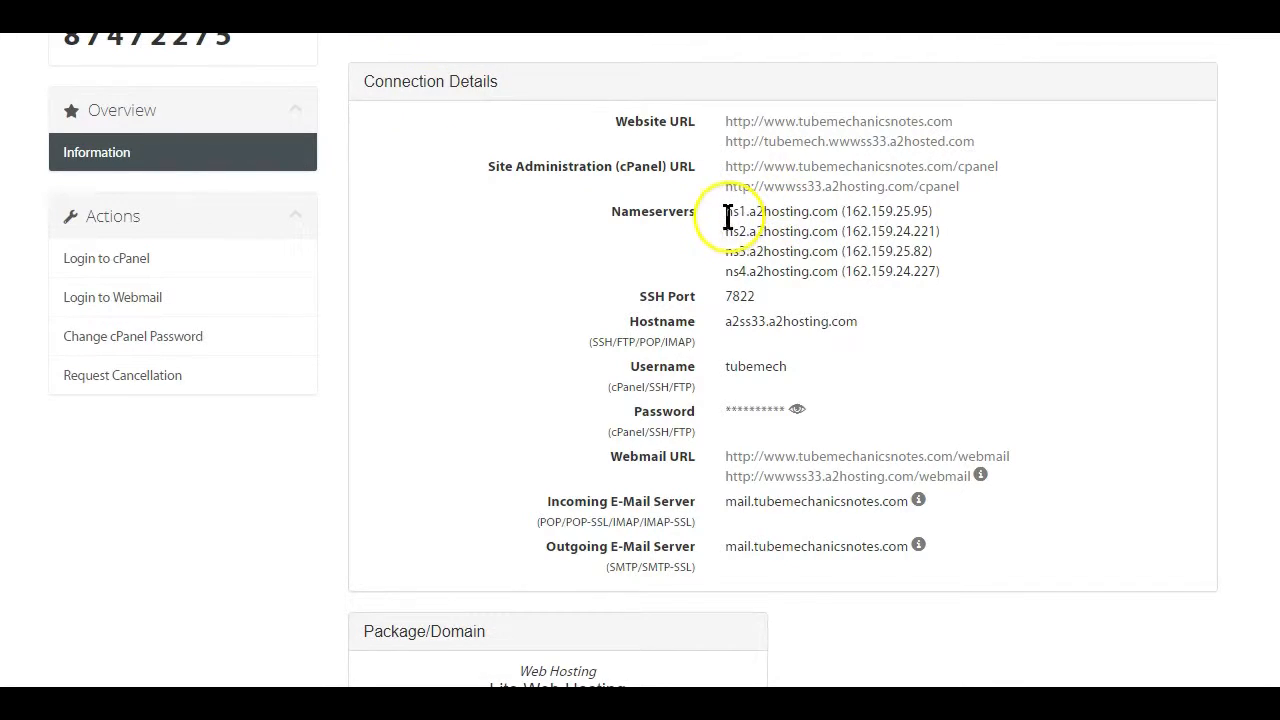
pyautogui.moveTo(725, 211)
pyautogui.mouseDown()
pyautogui.moveTo(740, 231)
pyautogui.moveTo(924, 231)
pyautogui.moveTo(943, 213)
pyautogui.moveTo(731, 210)
pyautogui.mouseUp()
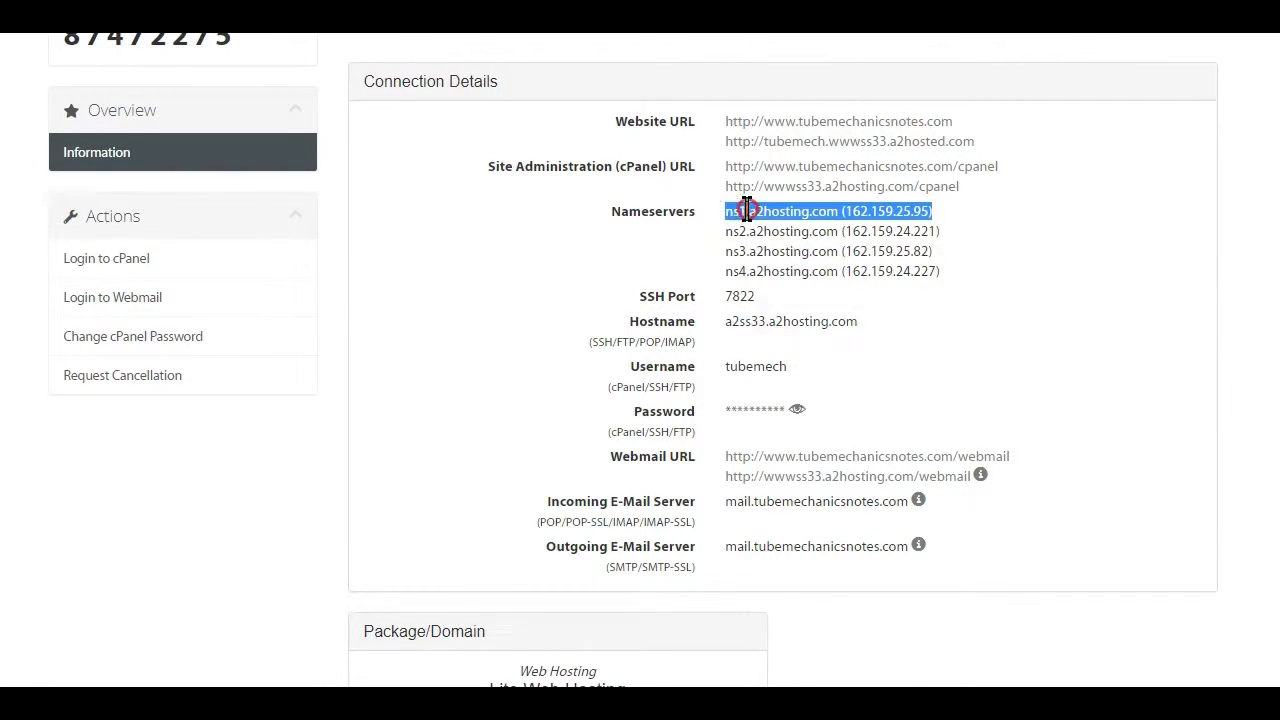
pyautogui.rightClick(738, 211)
pyautogui.click(795, 228)
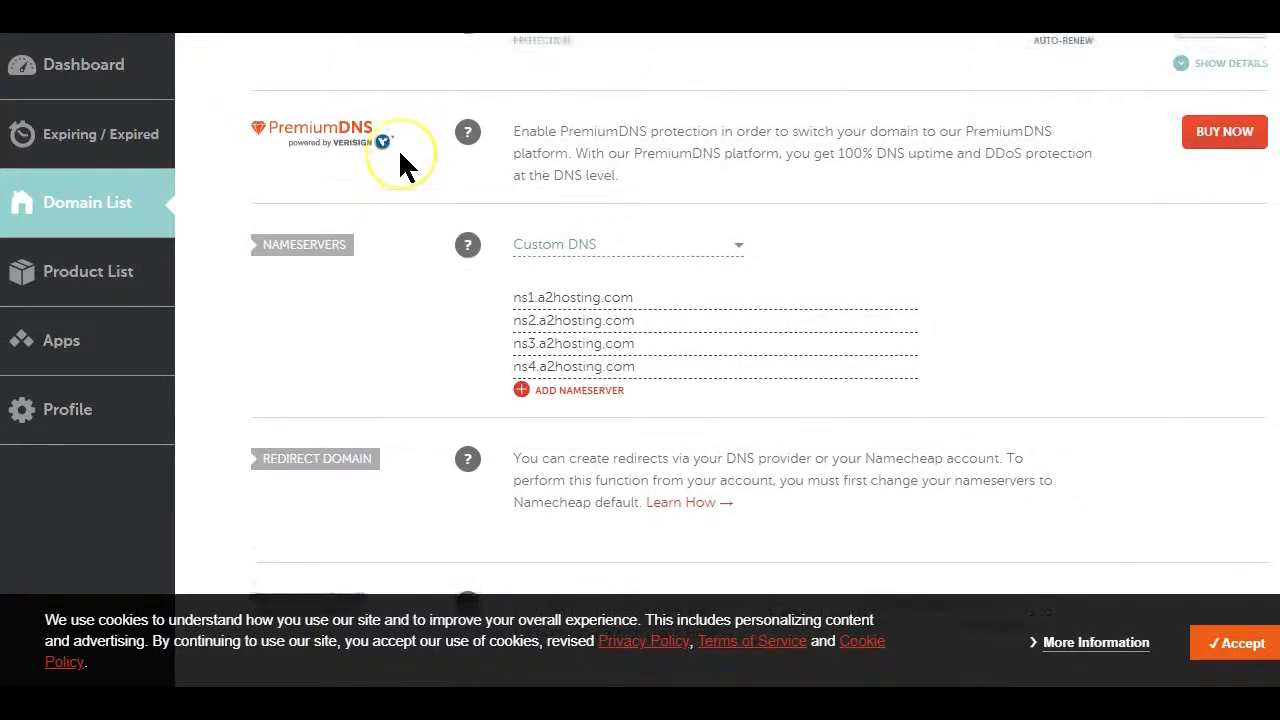
# Step: Switch to Namecheap and check the Custom DNS nameserver entries of tubemechanicsnotes.com, starting with the first one
pyautogui.scroll(5, 398, 148)
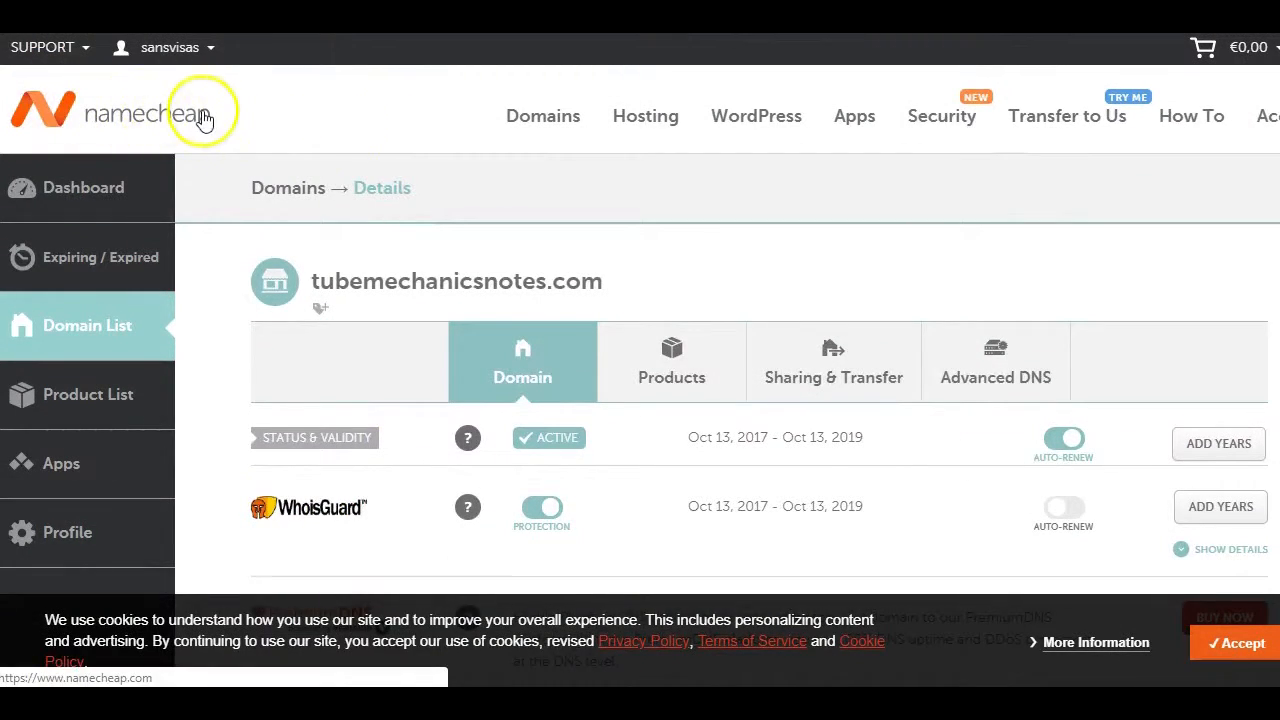
pyautogui.scroll(-5, 468, 270)
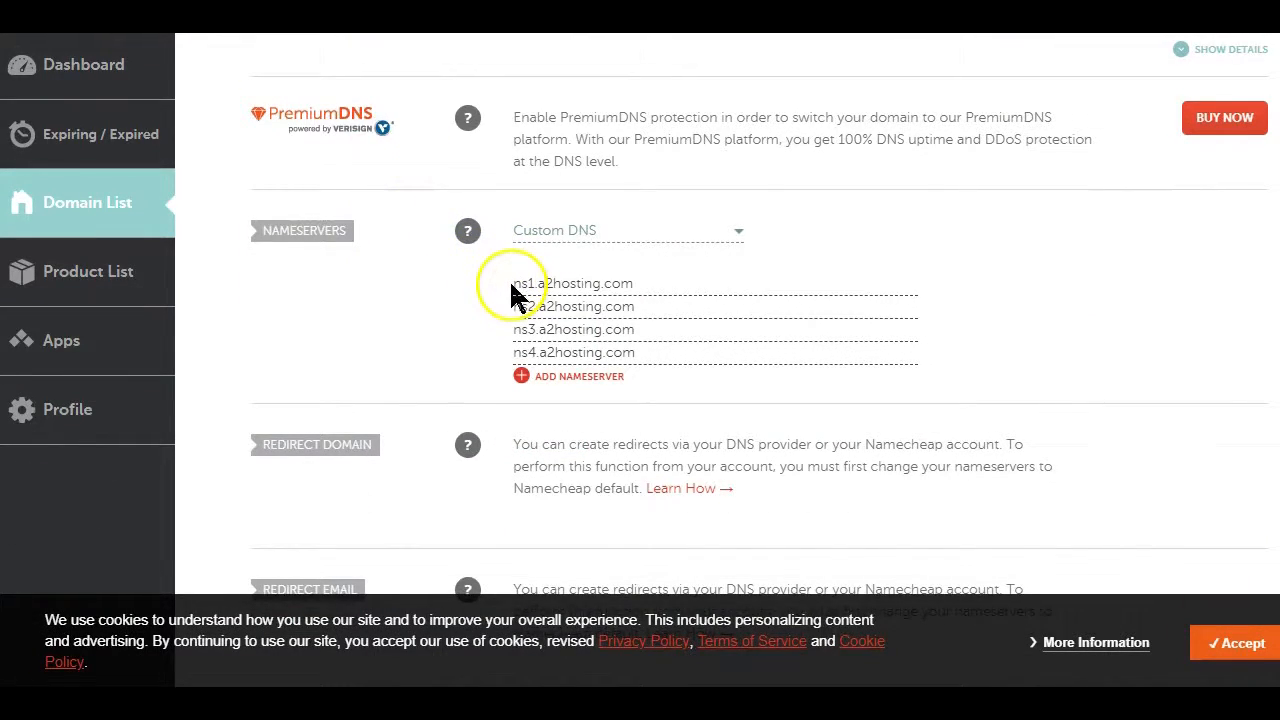
pyautogui.click(610, 290)
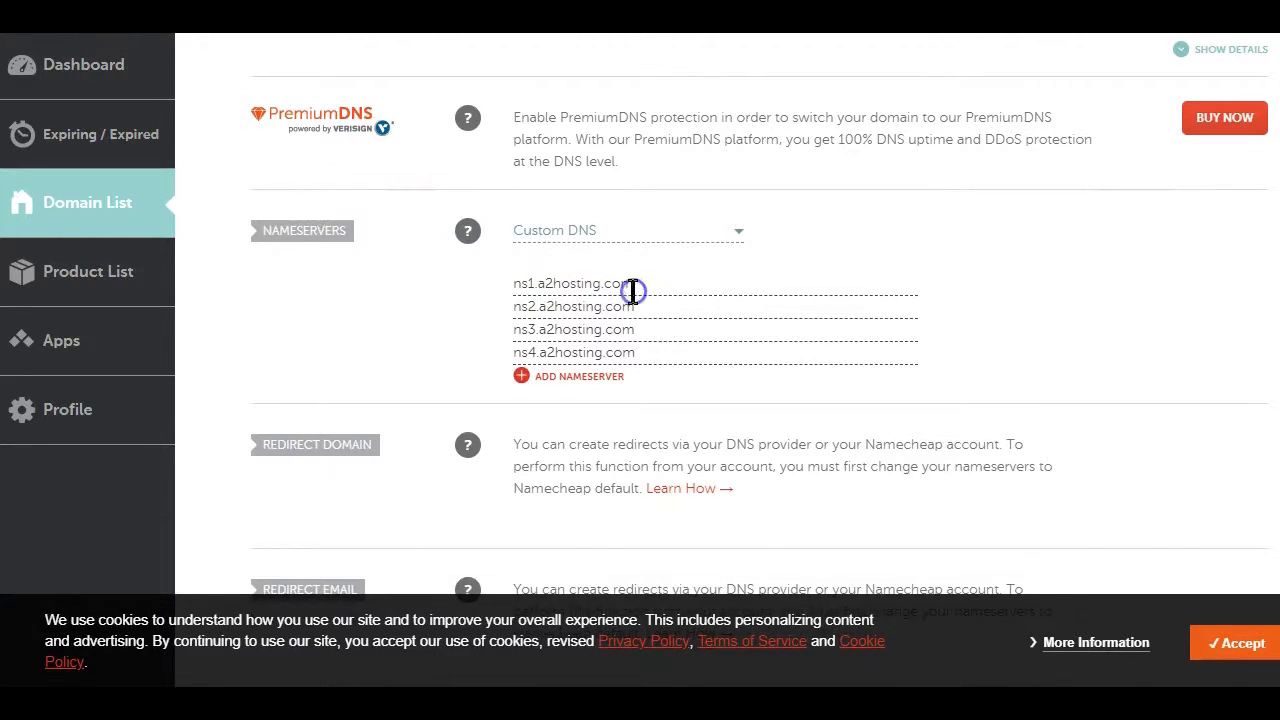
pyautogui.moveTo(634, 287); pyautogui.dragTo(530, 283)
pyautogui.press('Tab')
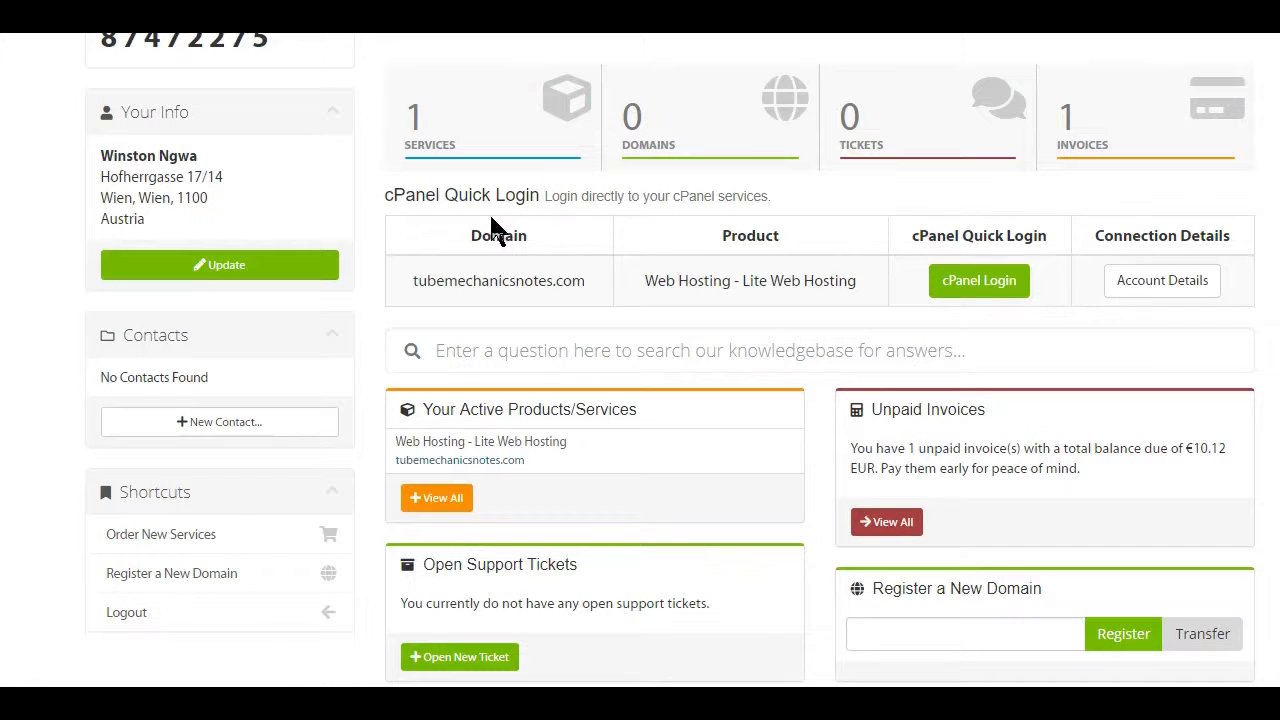
# Step: Log in to cPanel for tubemechanicsnotes.com from the A2 Hosting client area and locate Addon Domains among the domain tools
pyautogui.click(980, 281)
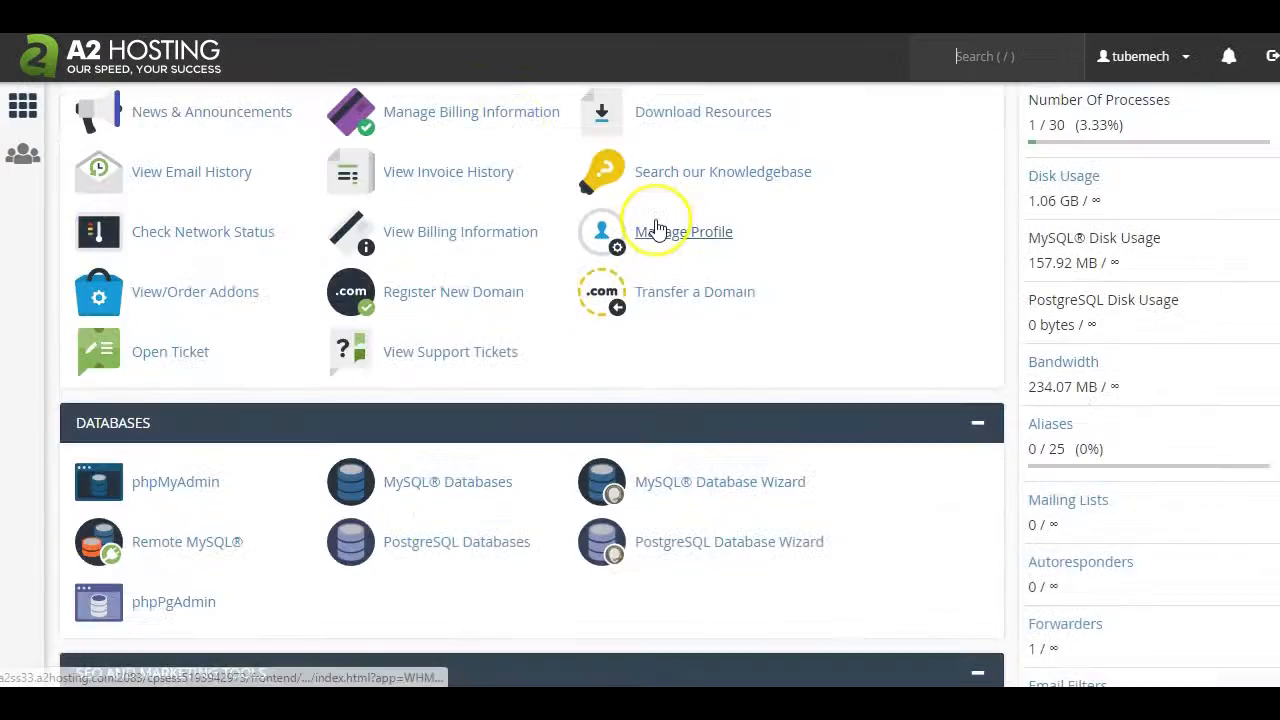
pyautogui.scroll(-3, 657, 229)
pyautogui.scroll(-2, 654, 225)
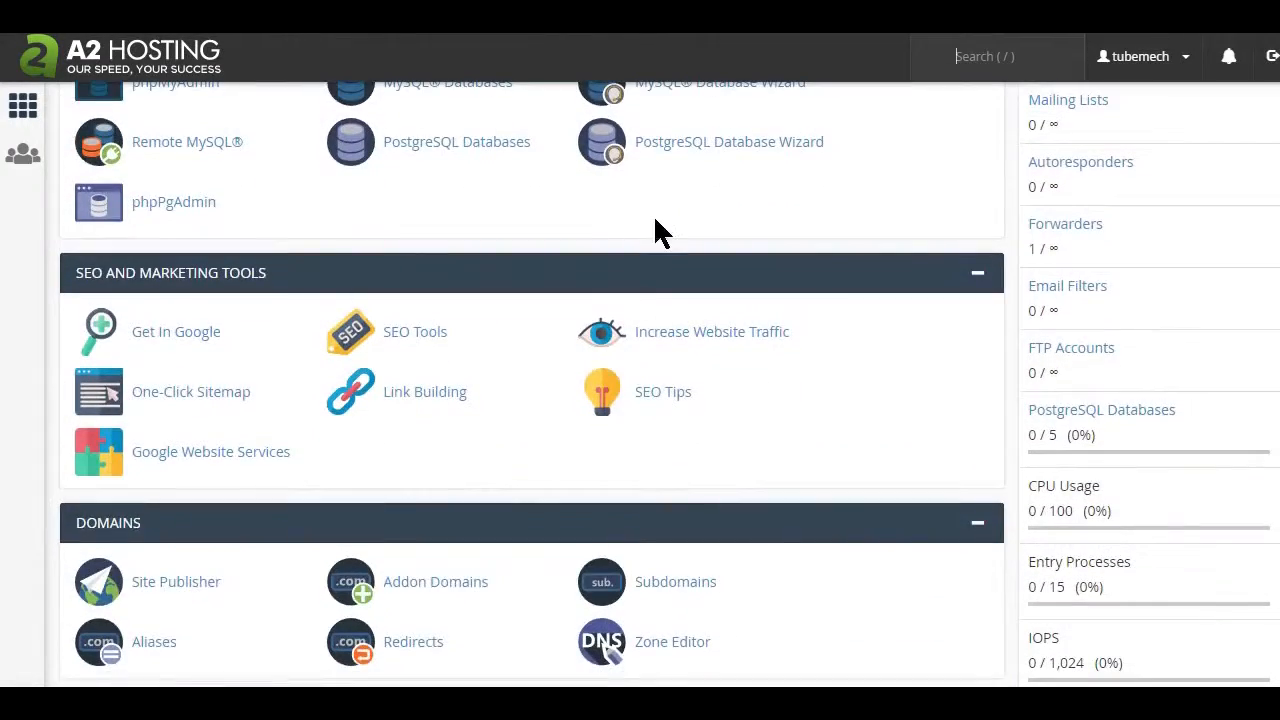
pyautogui.scroll(-3, 656, 229)
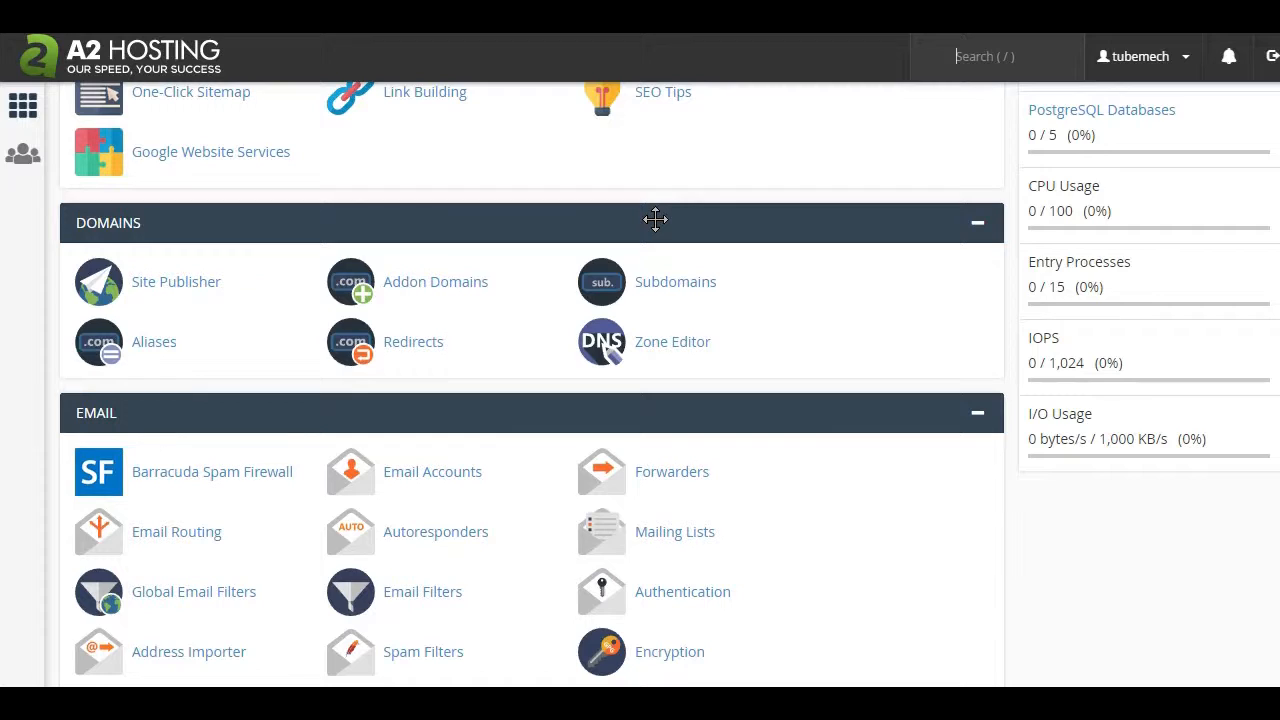
pyautogui.click(453, 290)
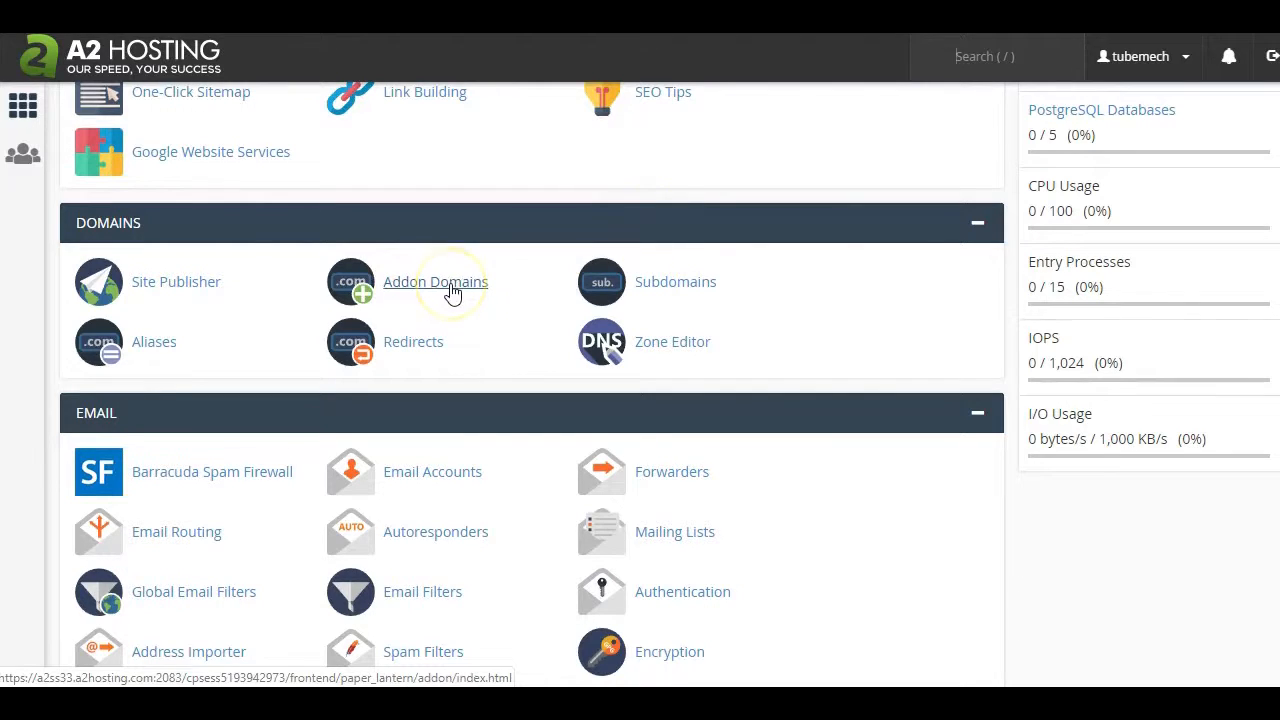
pyautogui.scroll(1, 439, 248)
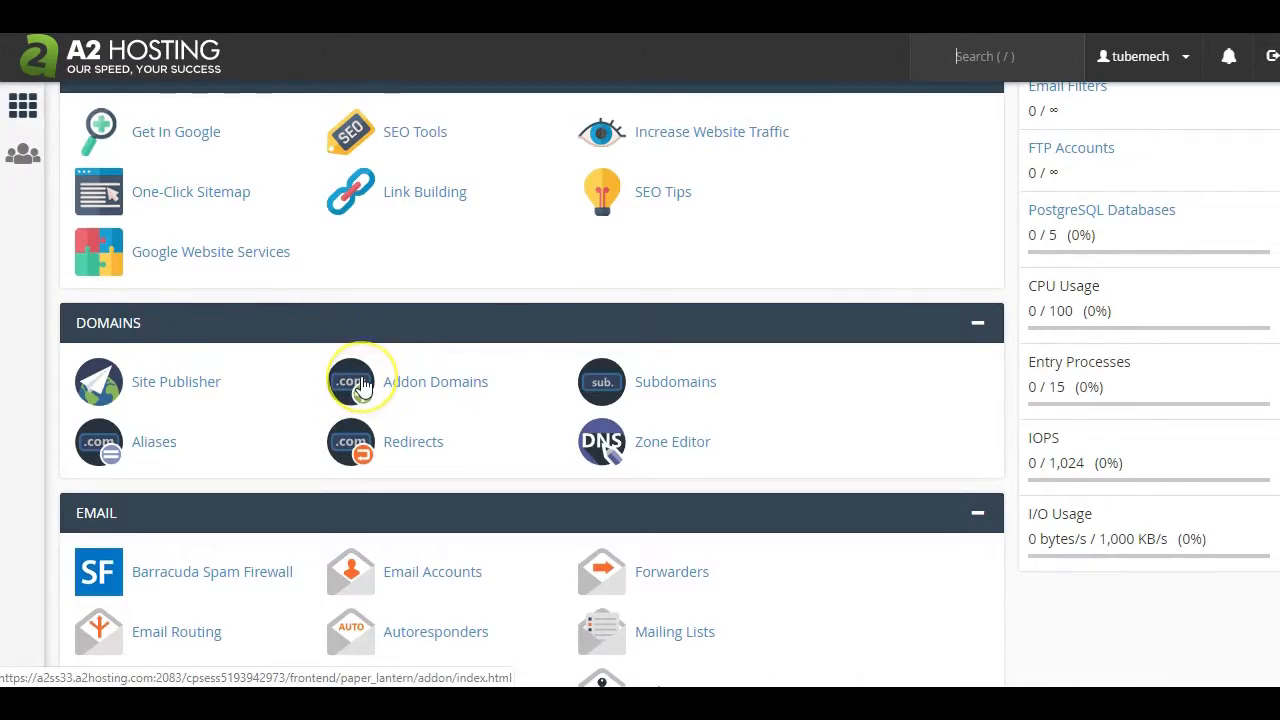
# Step: Search the cPanel functions for "add" and open Addon Domains
pyautogui.scroll(15, 672, 322)
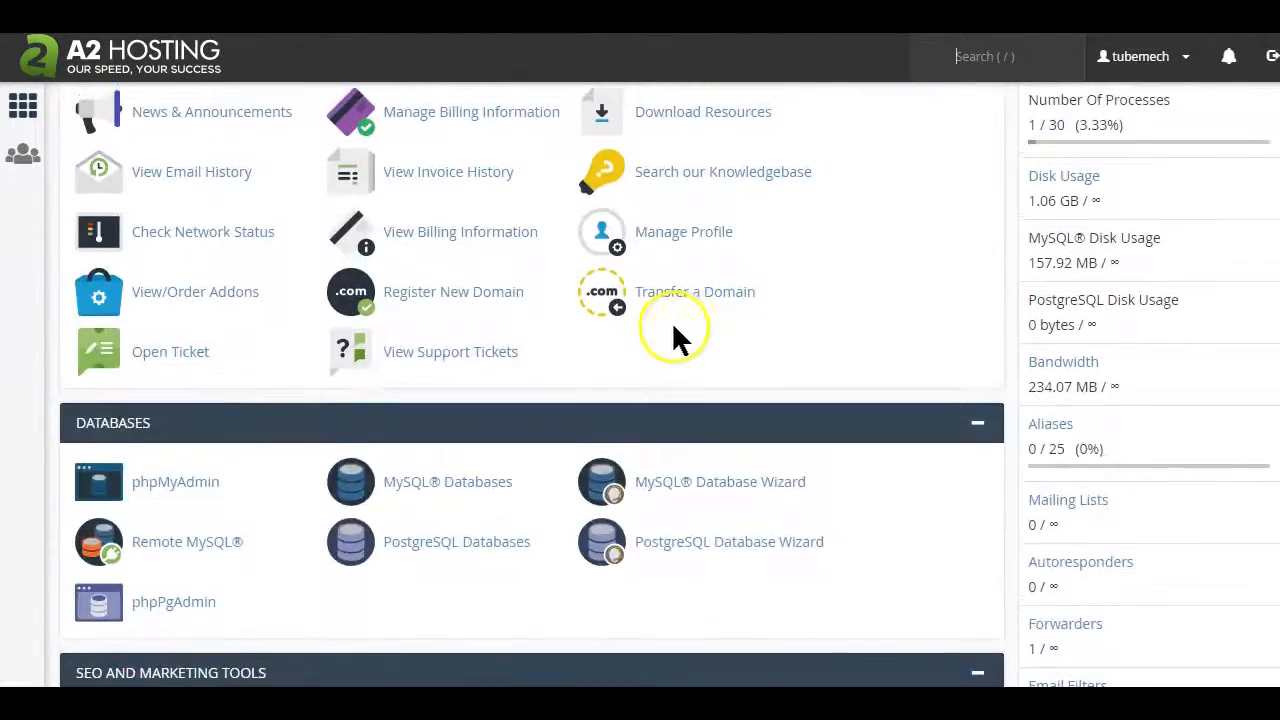
pyautogui.scroll(2, 680, 333)
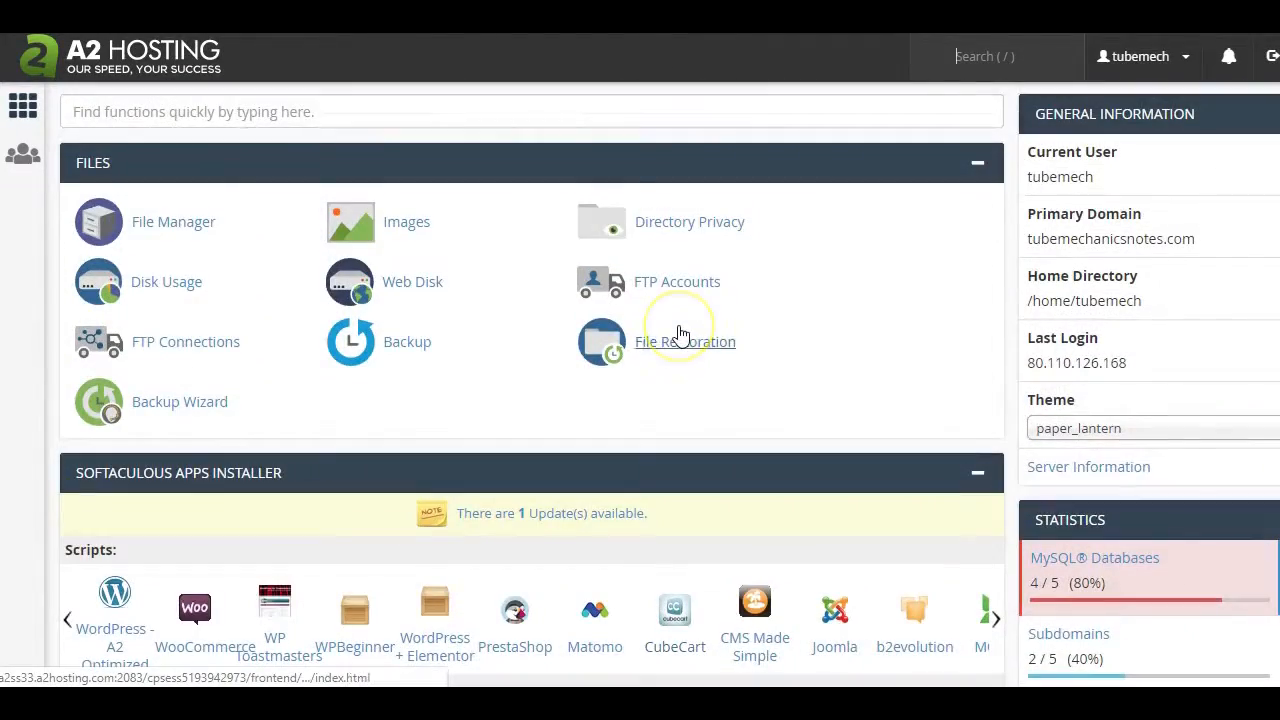
pyautogui.click(623, 119)
pyautogui.write('add')
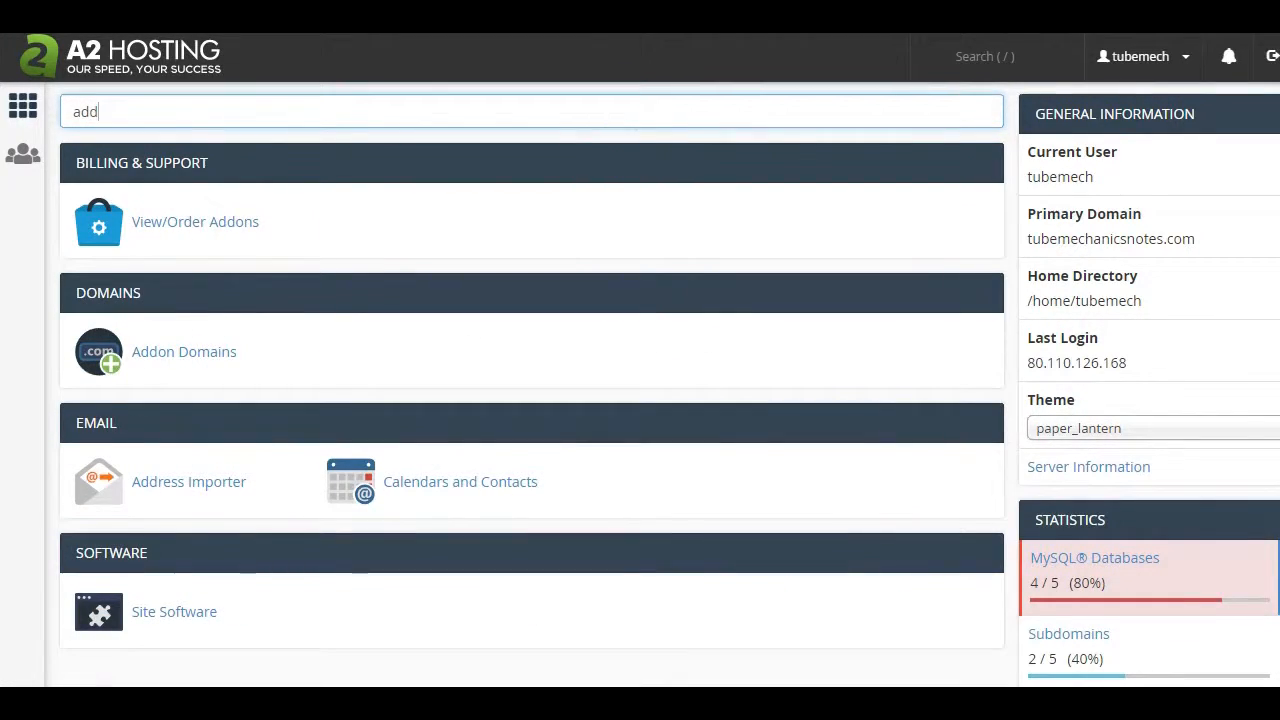
pyautogui.click(186, 355)
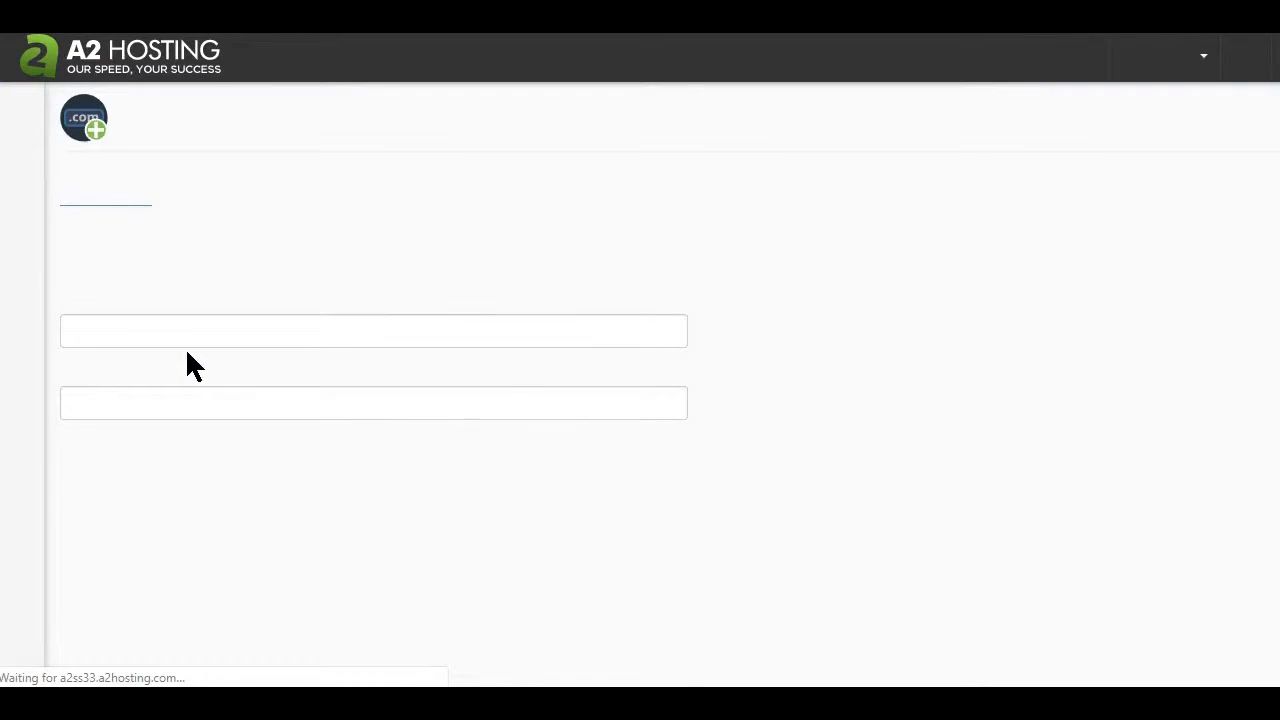
# Step: Fill the new addon domain form with the suggested name tubemechanicsnotes and review its subdomain and document root
pyautogui.click(160, 326)
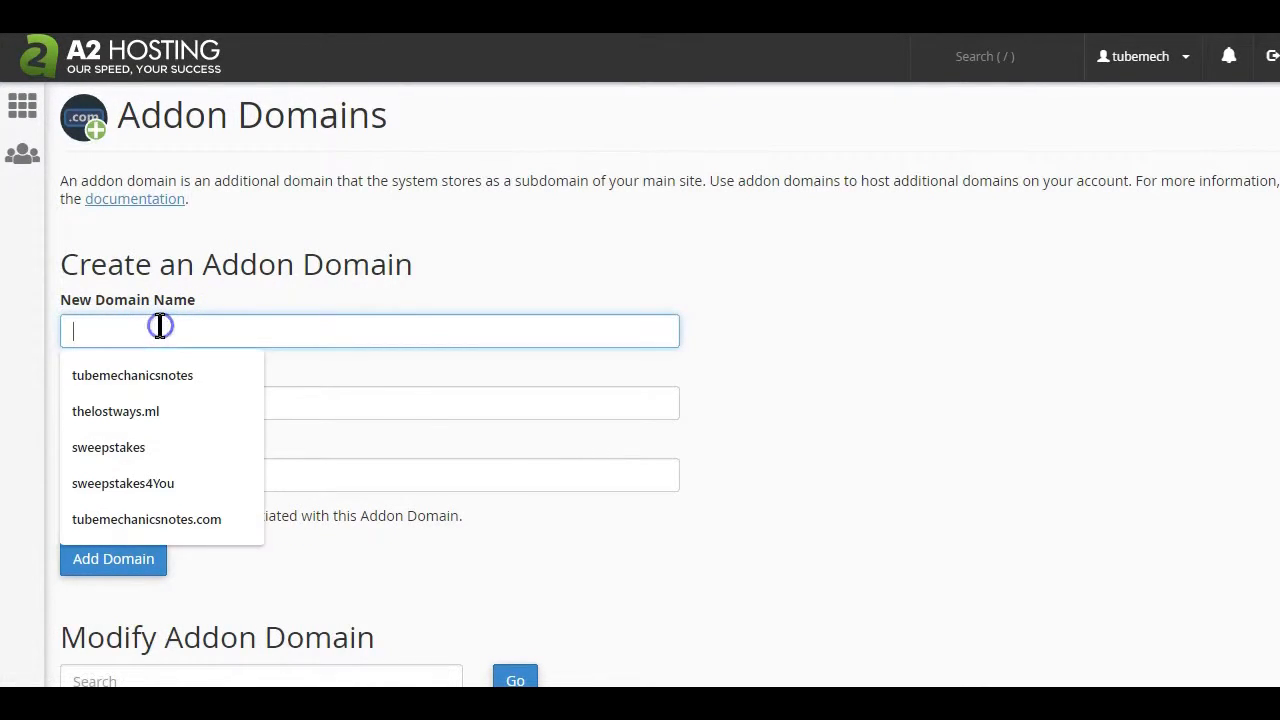
pyautogui.click(140, 378)
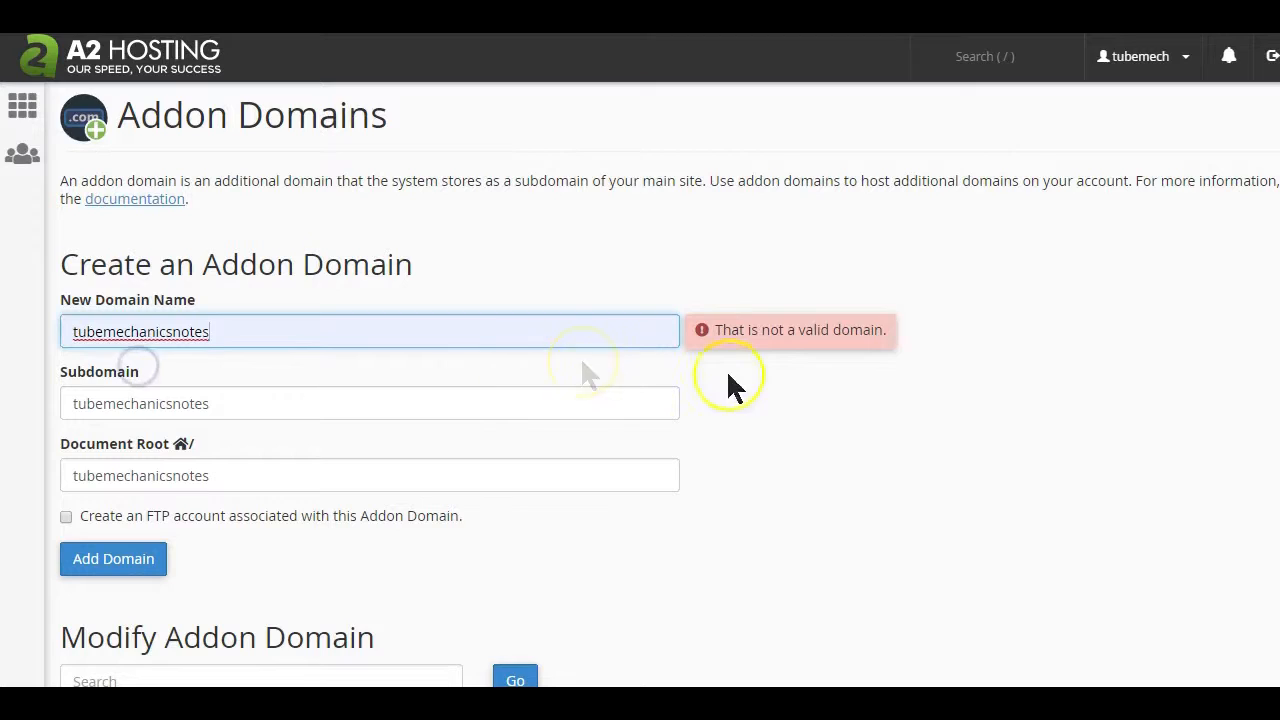
pyautogui.click(813, 408)
pyautogui.doubleClick(223, 476)
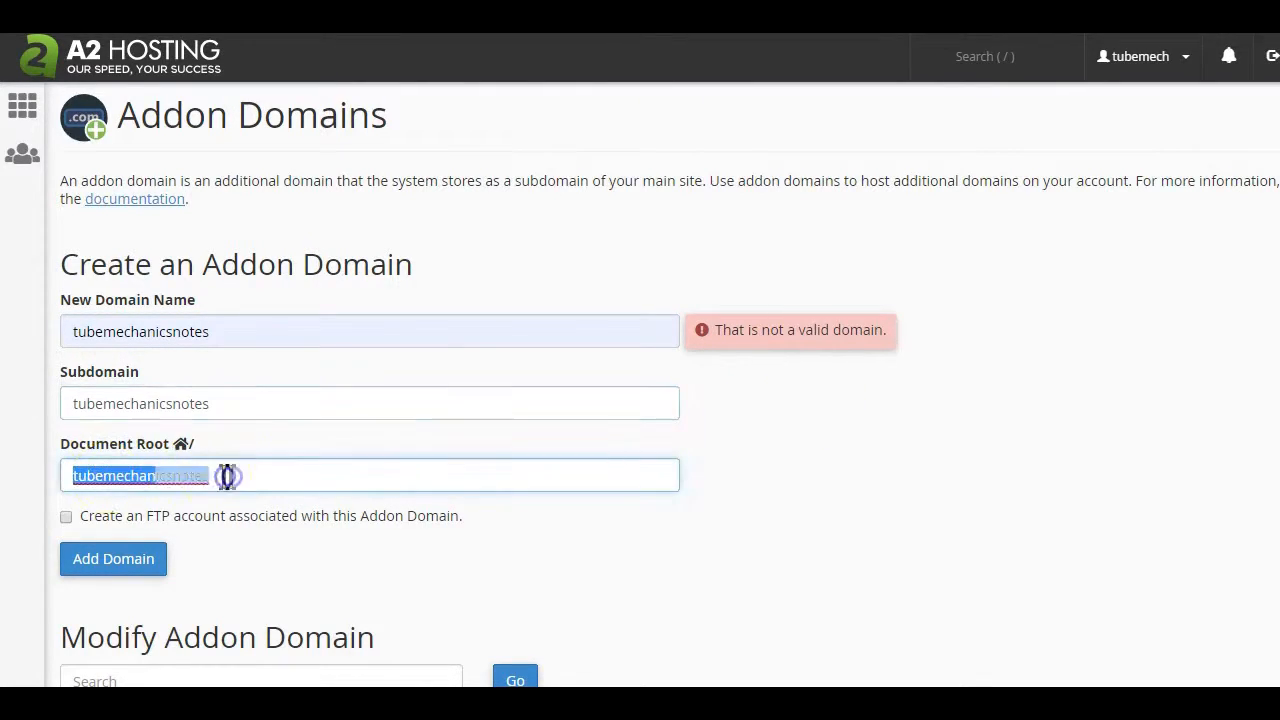
pyautogui.scroll(-2, 515, 410)
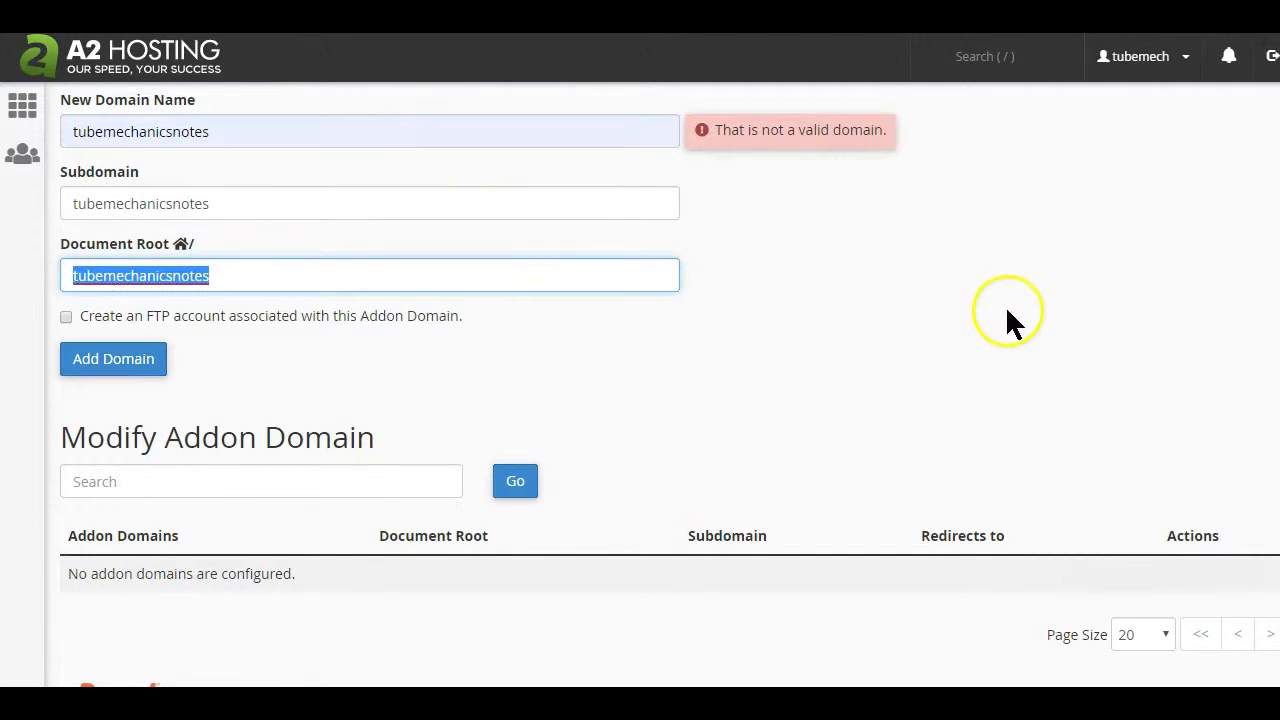
pyautogui.scroll(2, 985, 318)
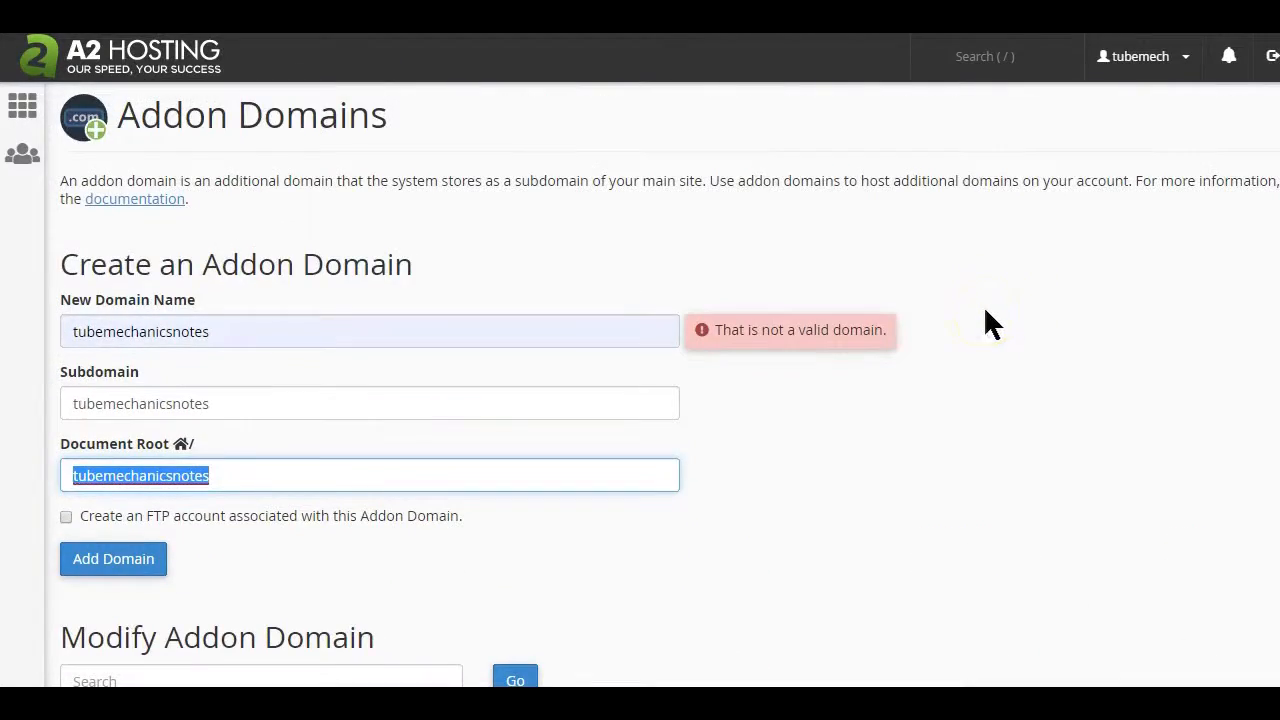
# Step: Return to the cPanel home page and open the WordPress - A2 Optimized installer from the Softaculous scripts
pyautogui.click(27, 113)
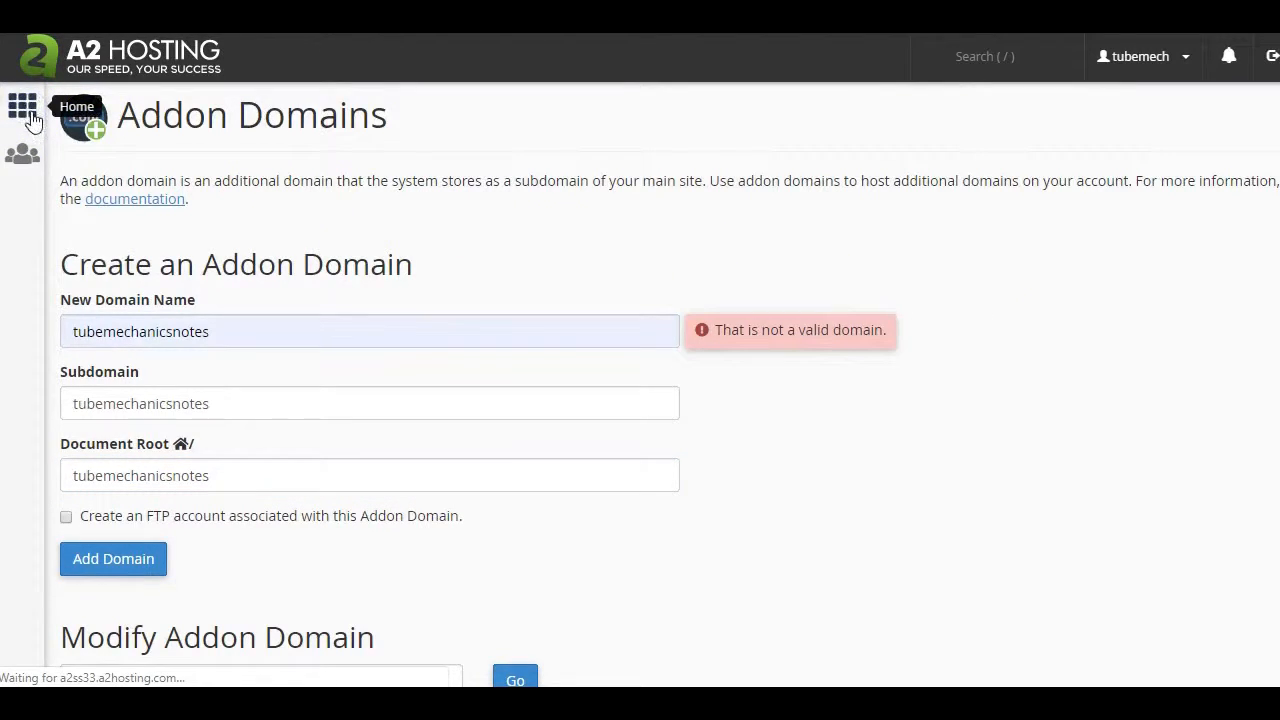
pyautogui.scroll(-3, 523, 314)
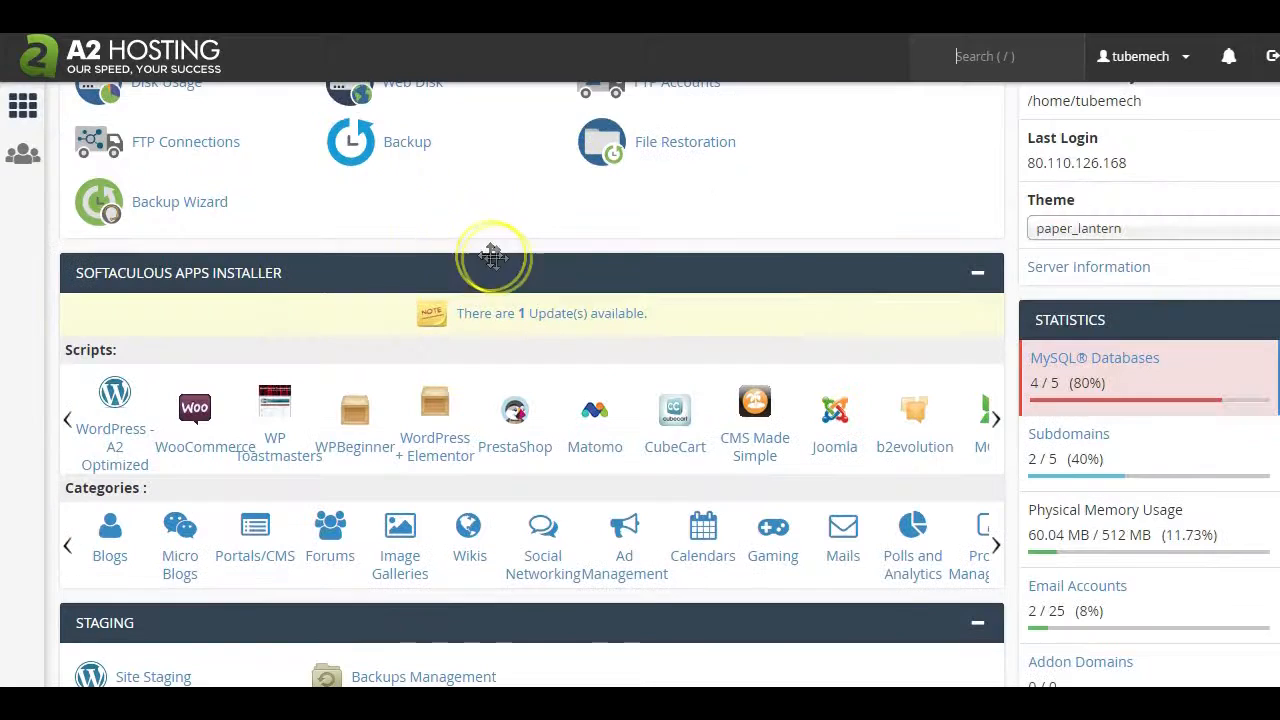
pyautogui.scroll(-1, 567, 289)
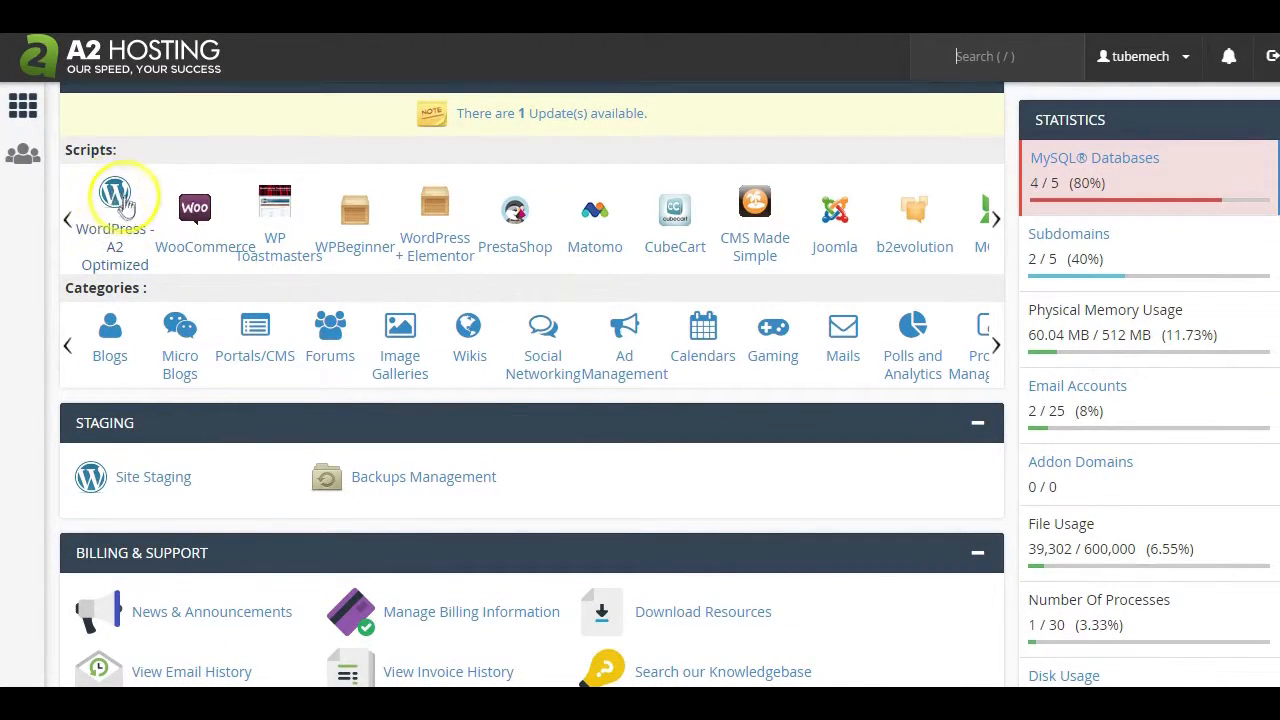
pyautogui.click(996, 218)
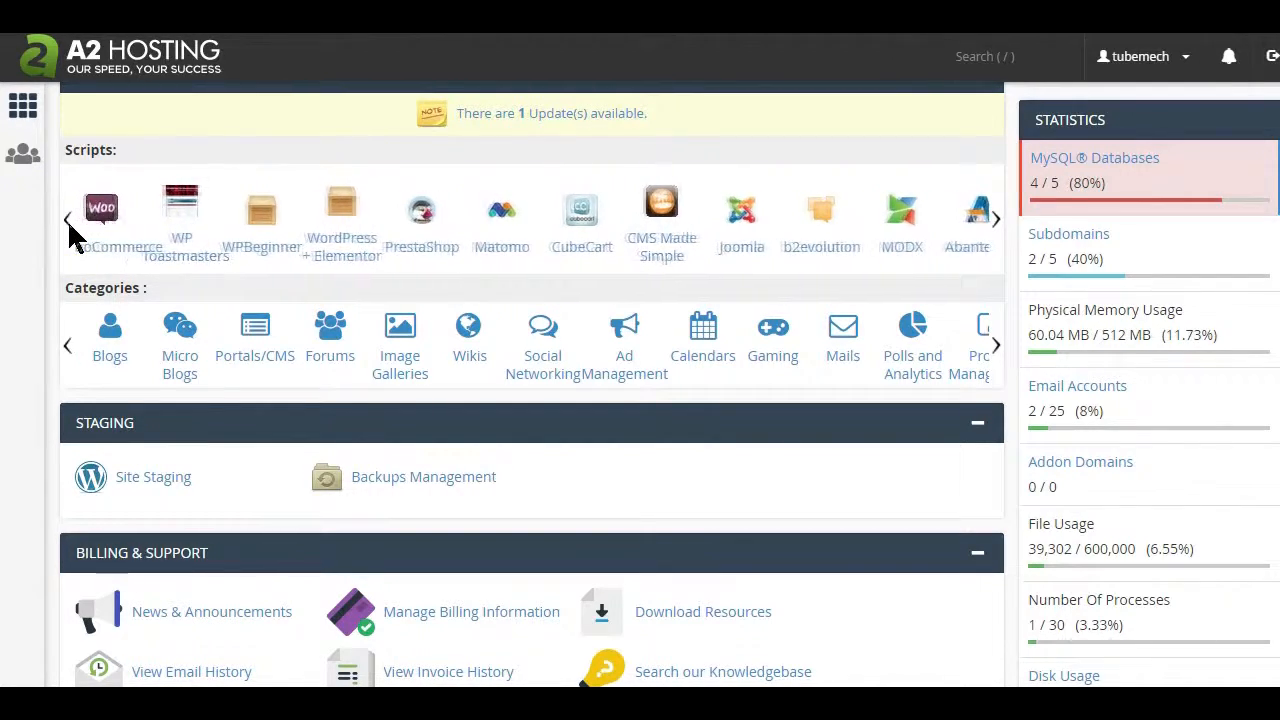
pyautogui.click(115, 258)
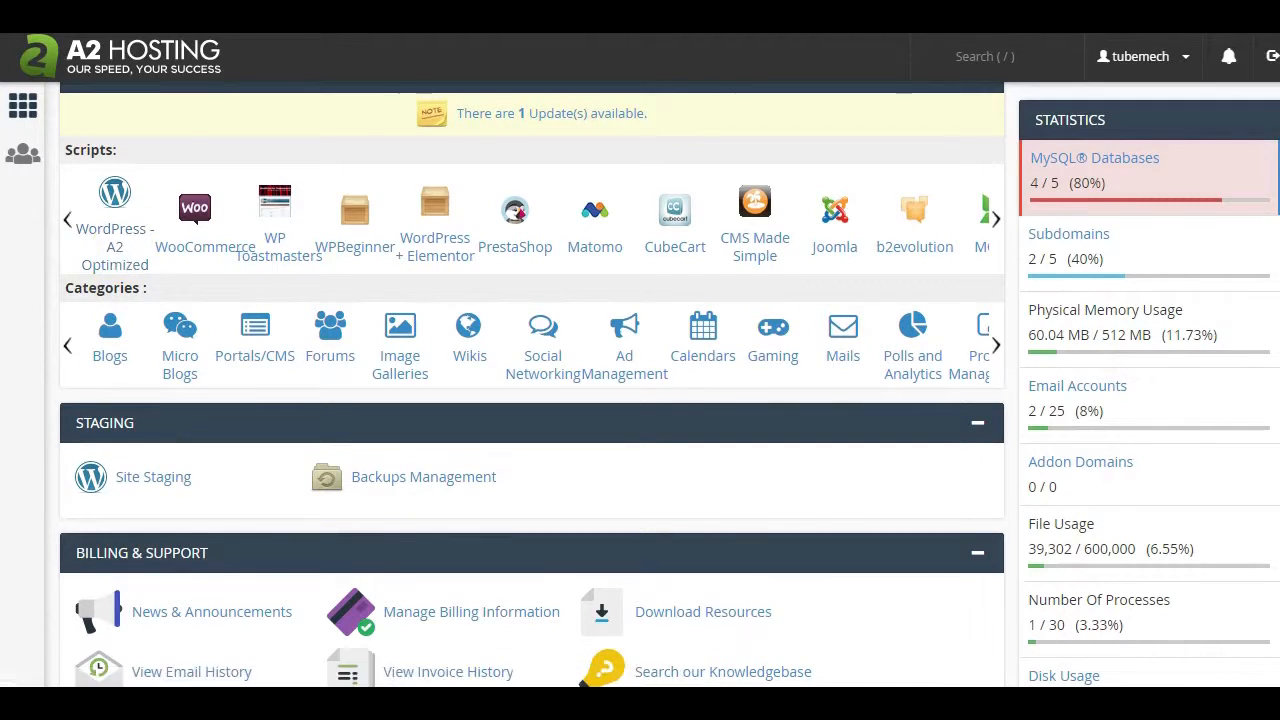
pyautogui.click(997, 220)
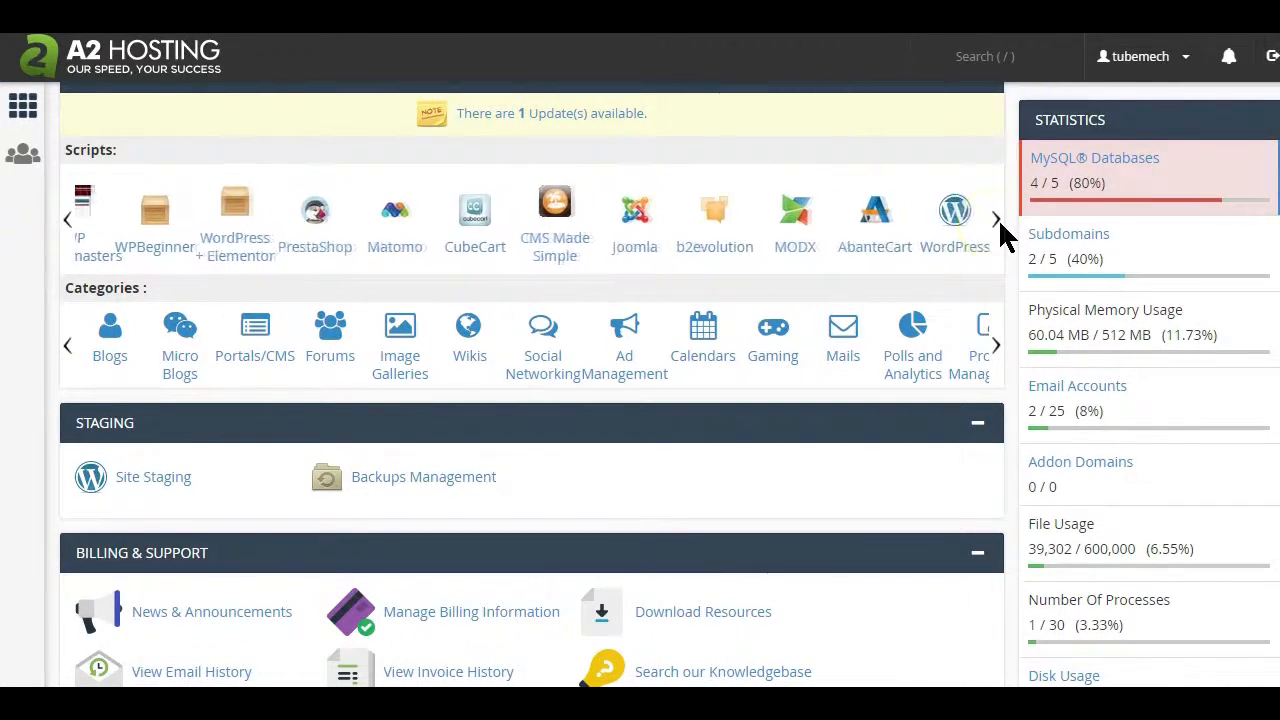
pyautogui.click(949, 225)
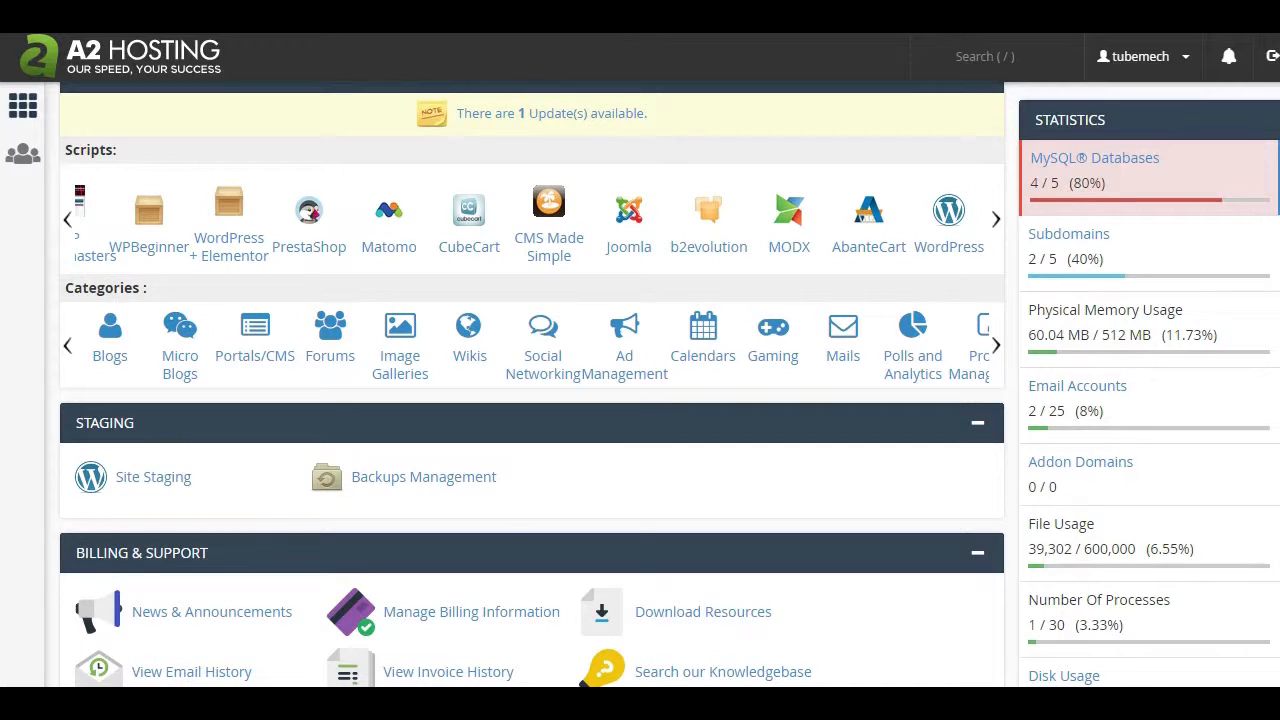
pyautogui.click(67, 222)
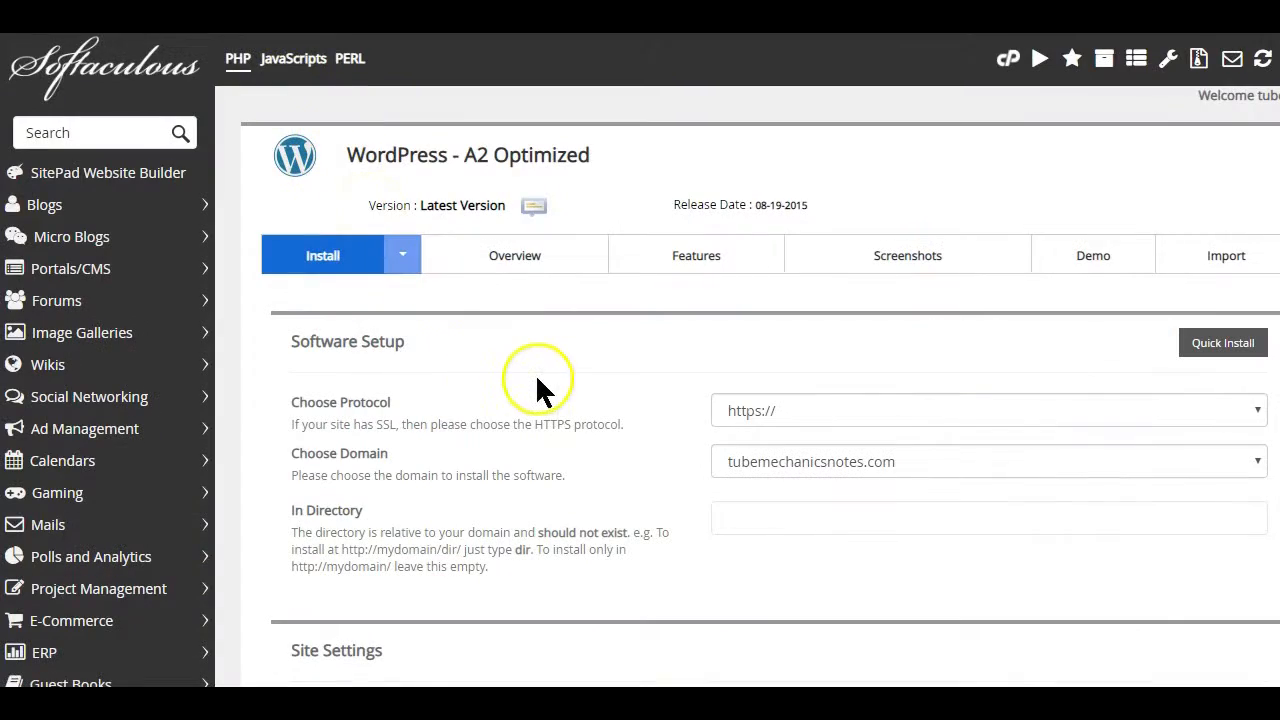
# Step: Choose tubemechanicsnotes.com as the domain for the WordPress installation in the software setup
pyautogui.scroll(-1, 537, 379)
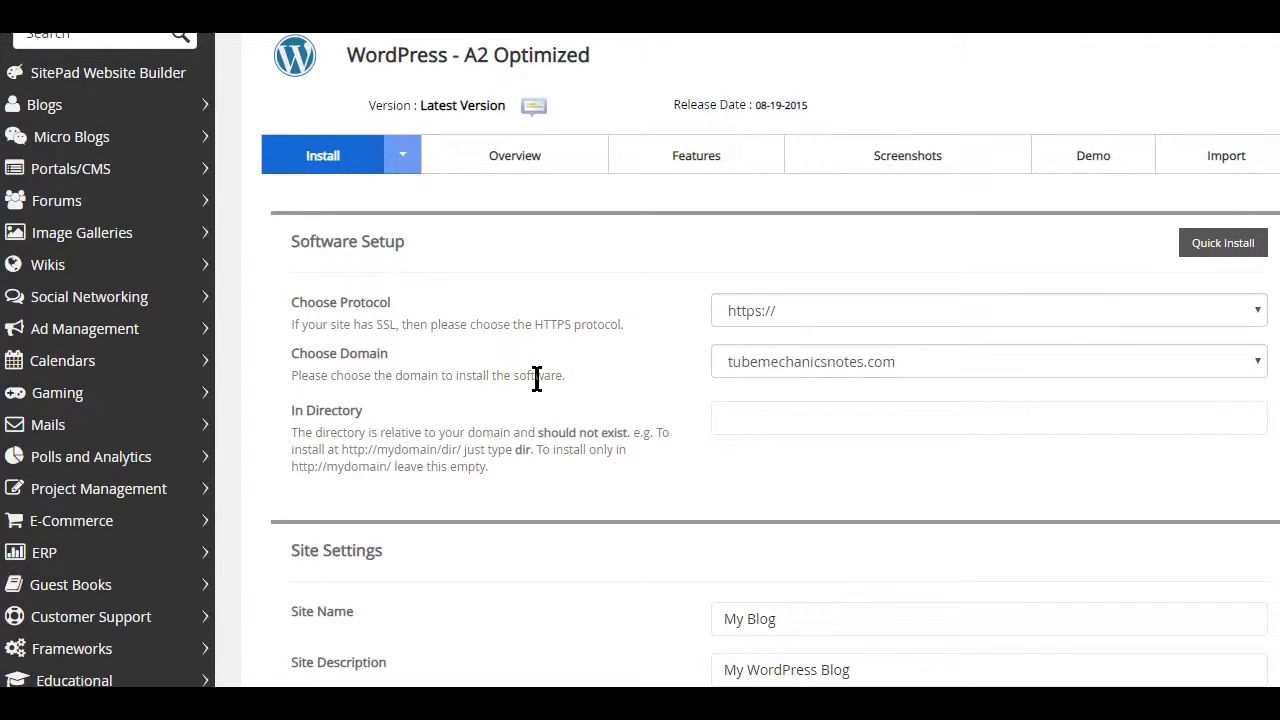
pyautogui.scroll(-1, 537, 379)
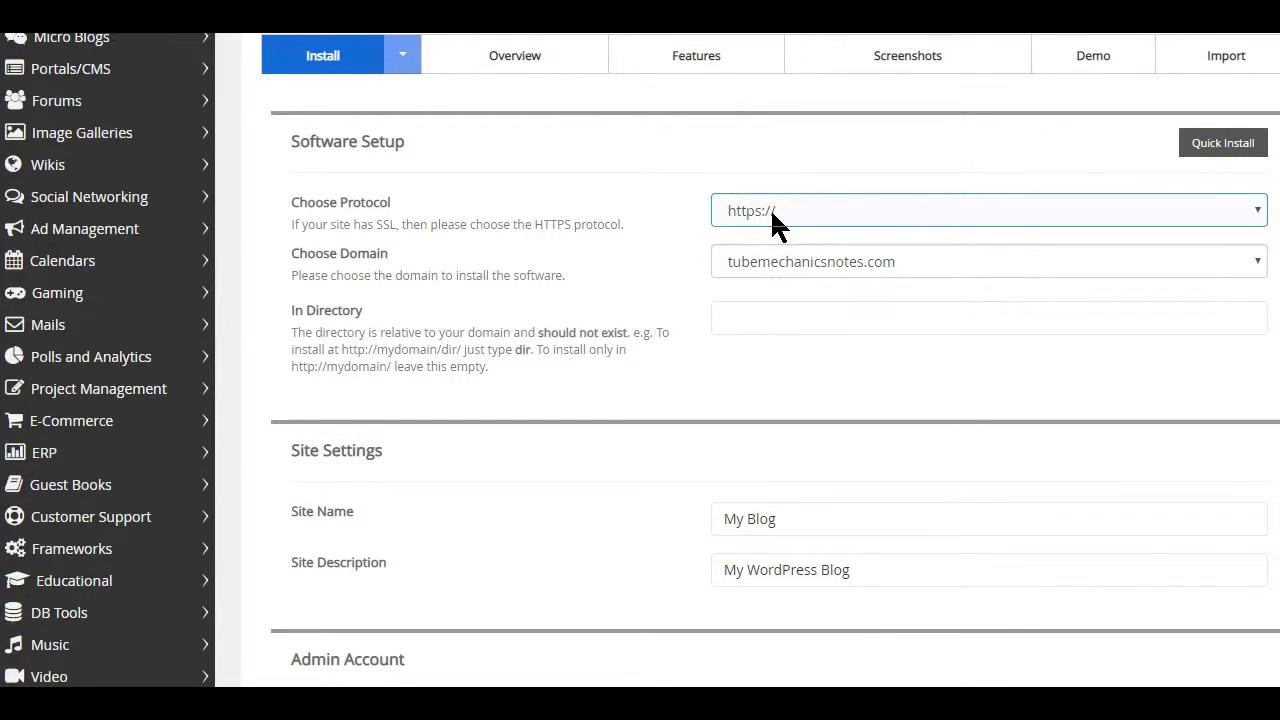
pyautogui.click(903, 268)
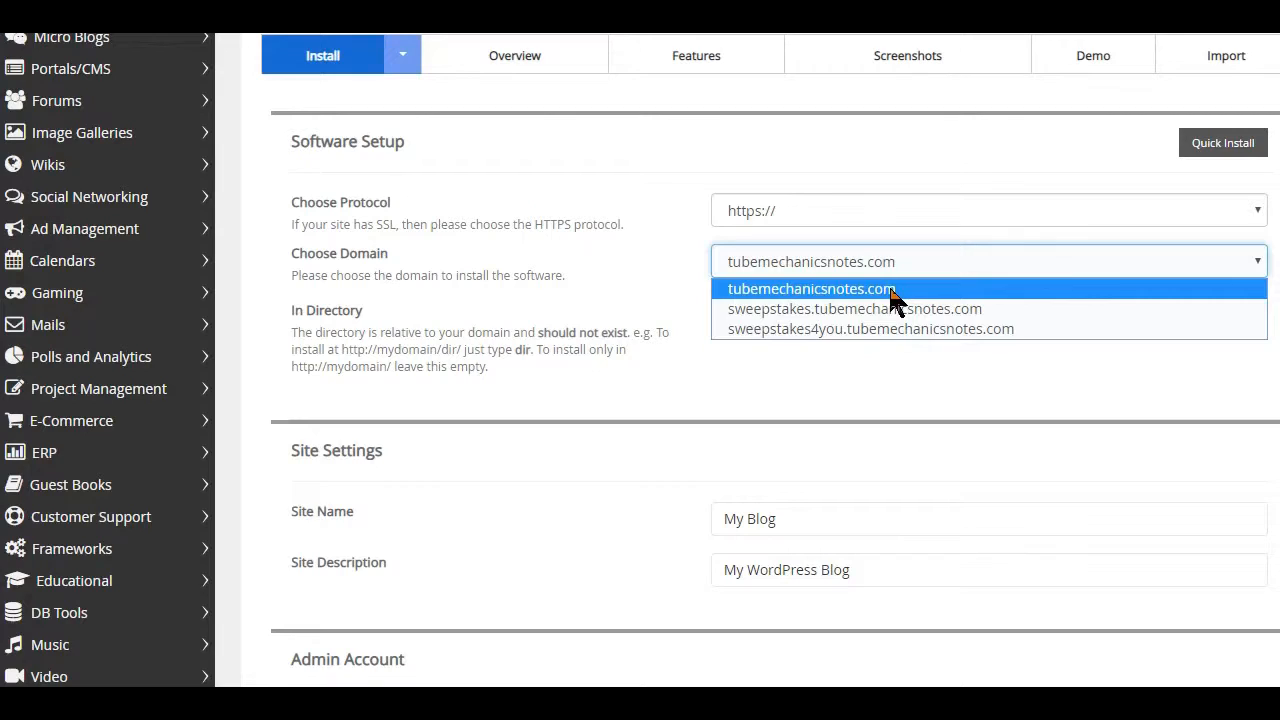
pyautogui.click(831, 292)
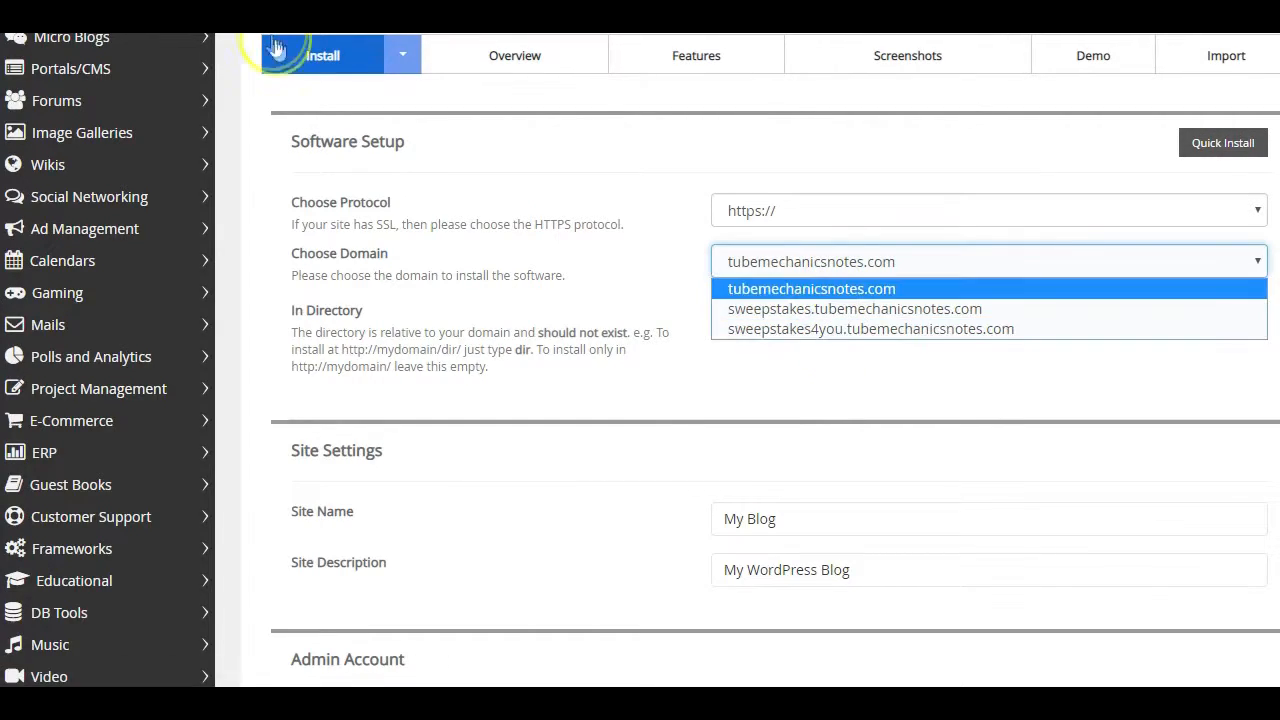
# Step: Select tubemechanicsnotes.com as the installation domain and review the site name and site description fields
pyautogui.click(768, 292)
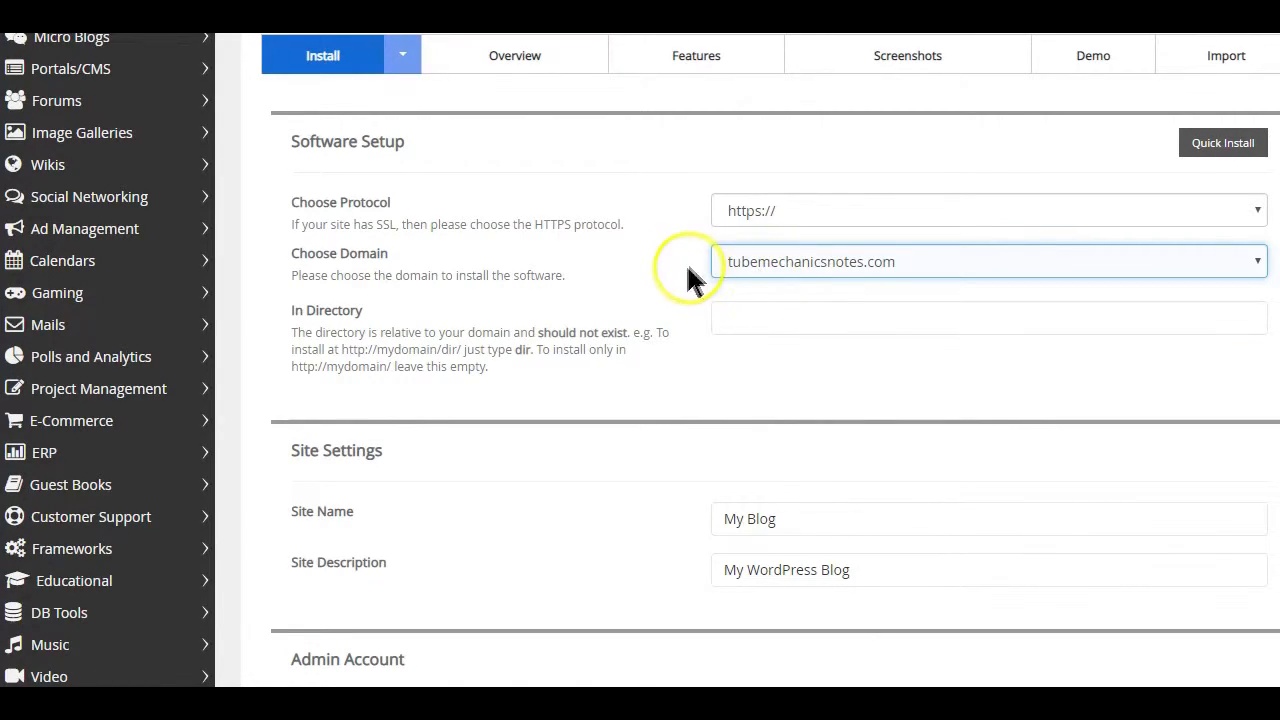
pyautogui.scroll(-1, 792, 278)
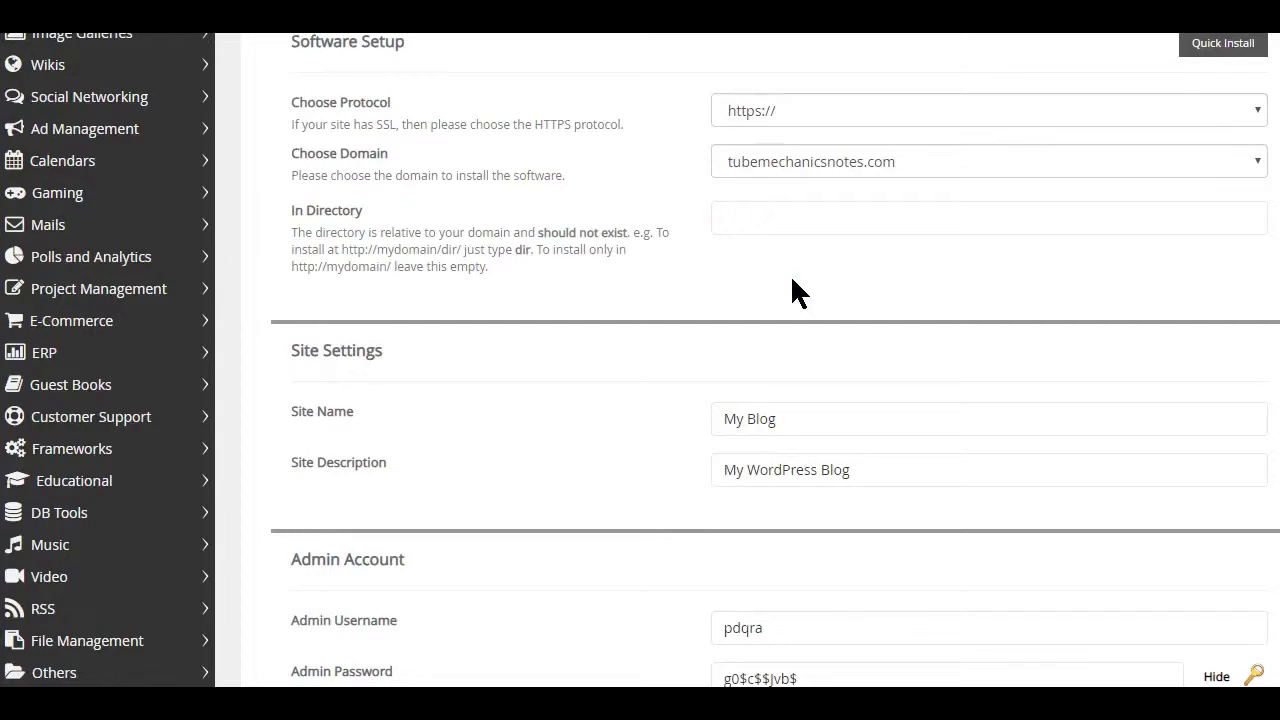
pyautogui.scroll(-1, 790, 290)
pyautogui.moveTo(786, 319); pyautogui.dragTo(706, 318)
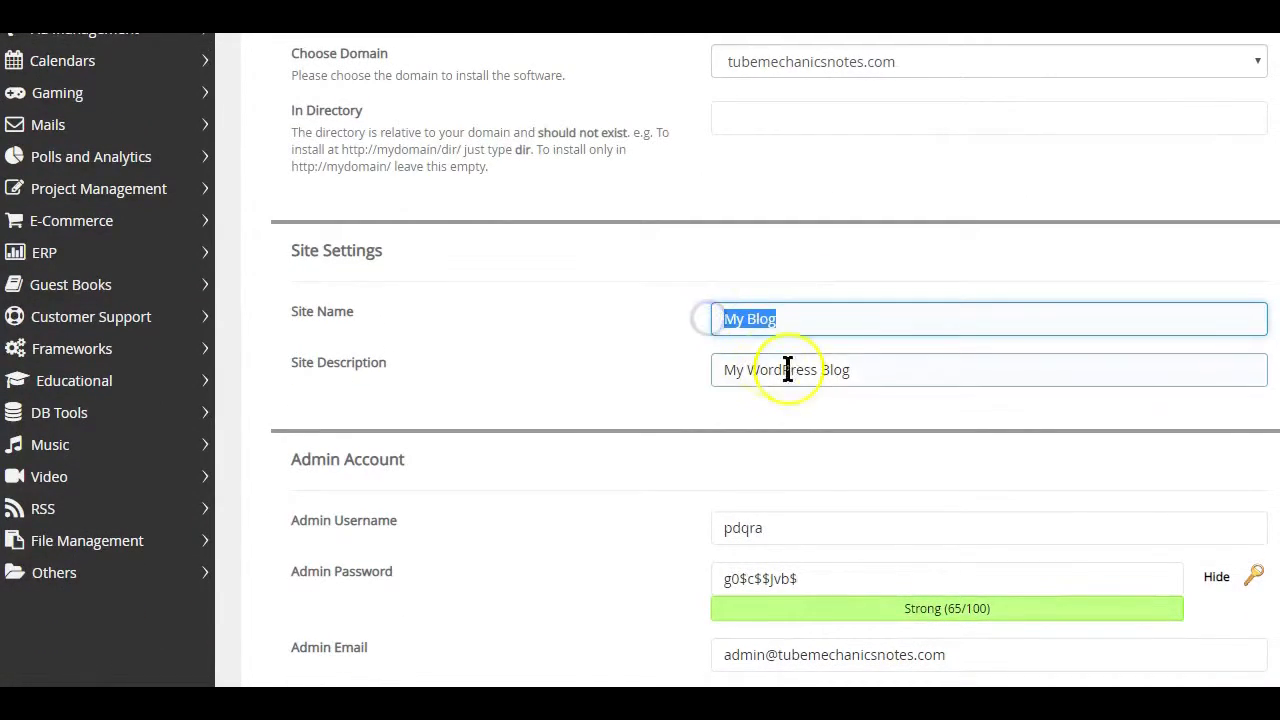
pyautogui.moveTo(849, 370); pyautogui.dragTo(688, 372)
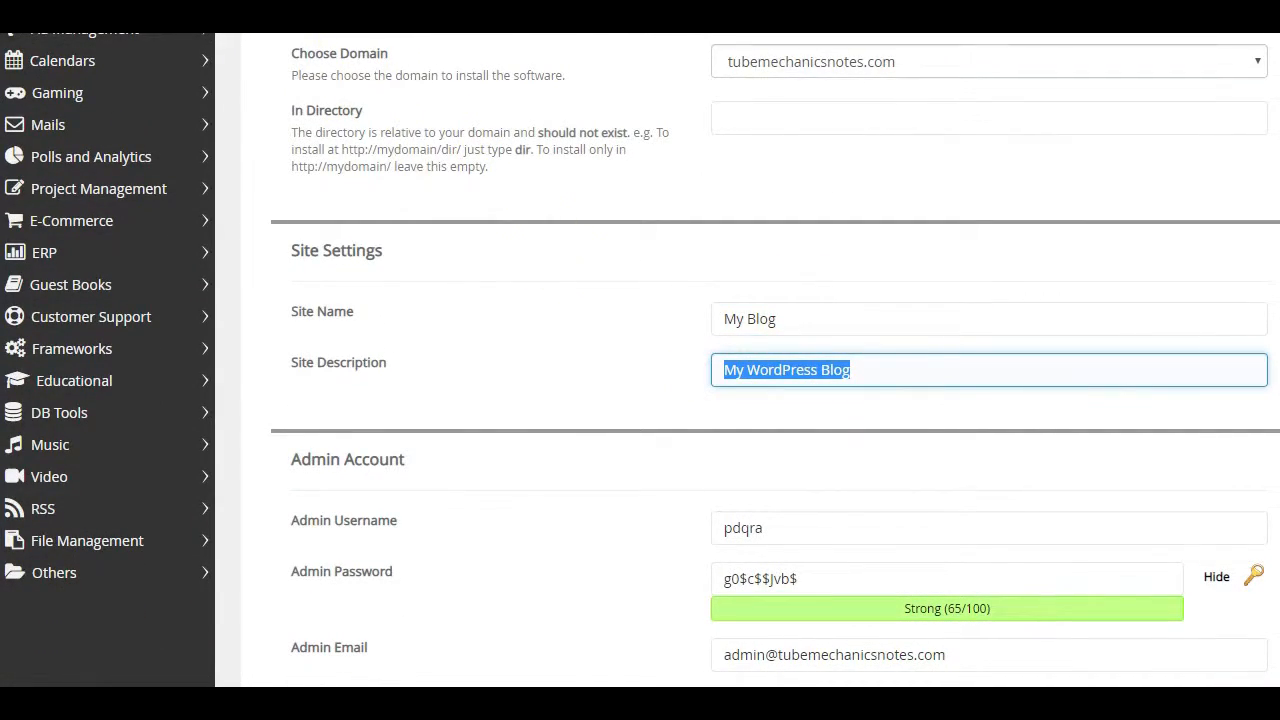
# Step: Review the admin username and admin password fields of the WordPress admin account
pyautogui.scroll(-2, 480, 262)
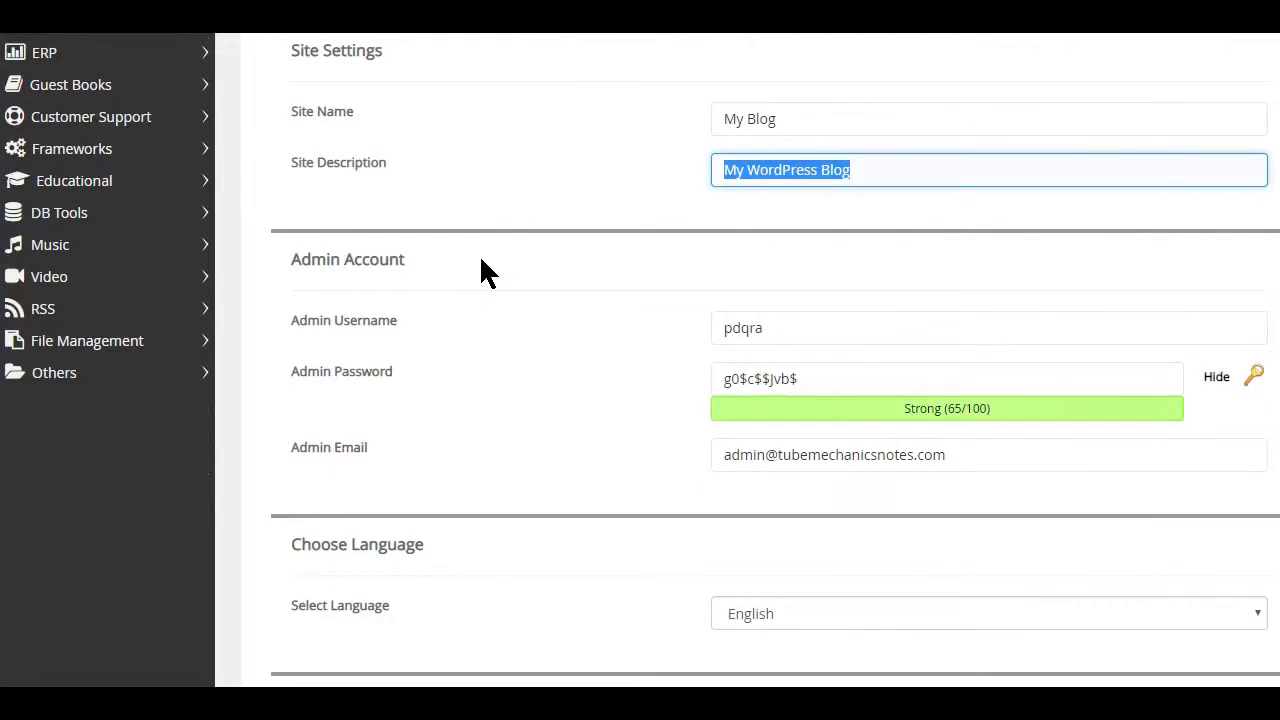
pyautogui.moveTo(774, 329); pyautogui.dragTo(689, 329)
pyautogui.moveTo(790, 379); pyautogui.dragTo(678, 380)
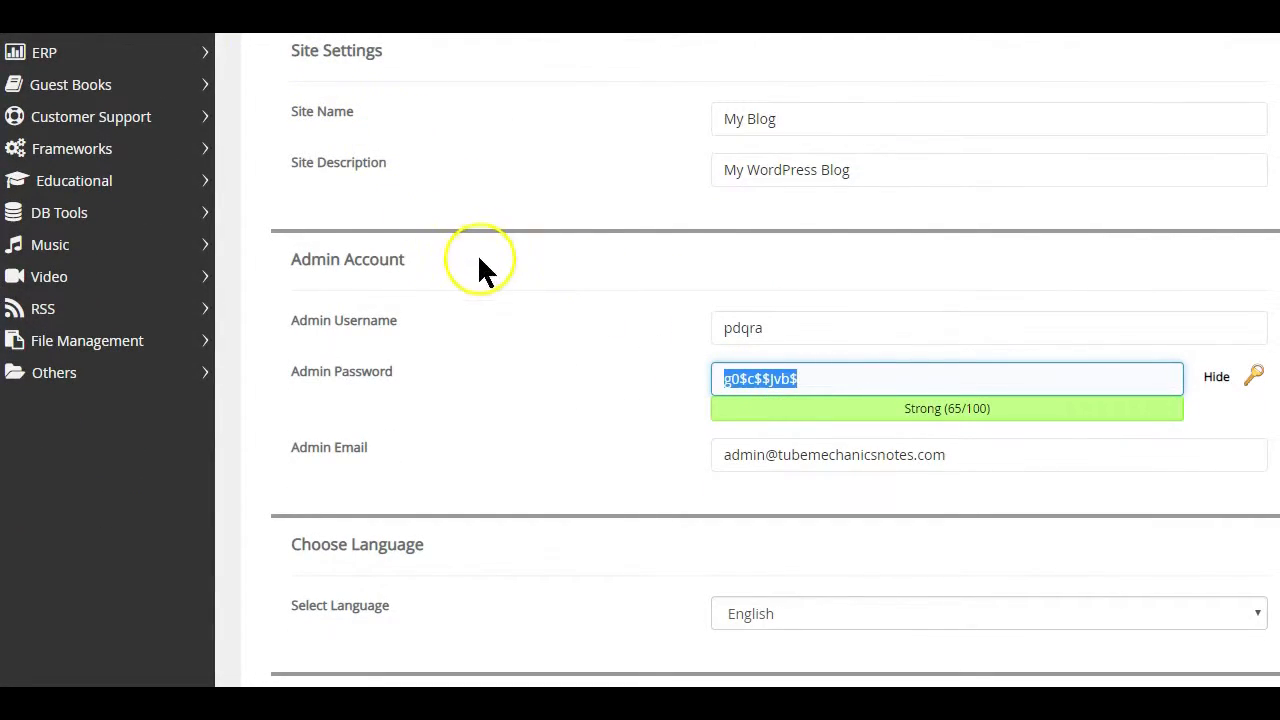
# Step: Check the available installation languages and keep English
pyautogui.scroll(-3, 479, 258)
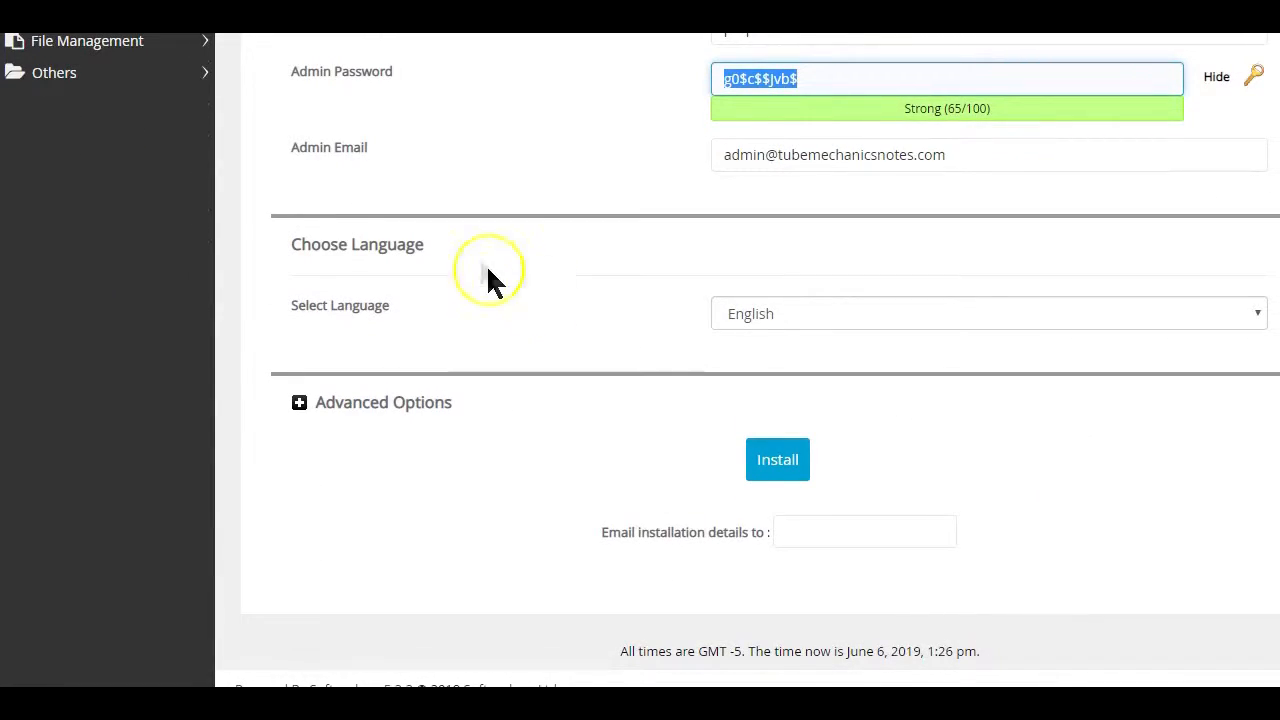
pyautogui.click(755, 313)
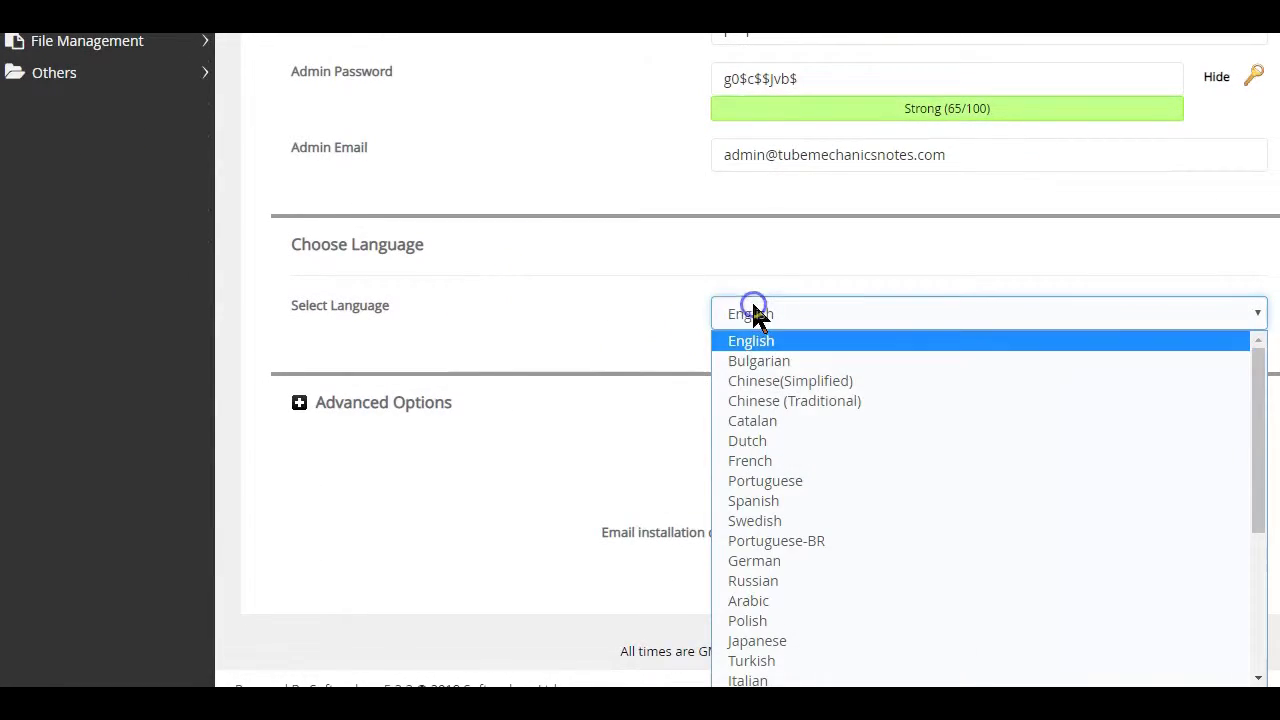
pyautogui.click(612, 355)
pyautogui.scroll(-1, 608, 349)
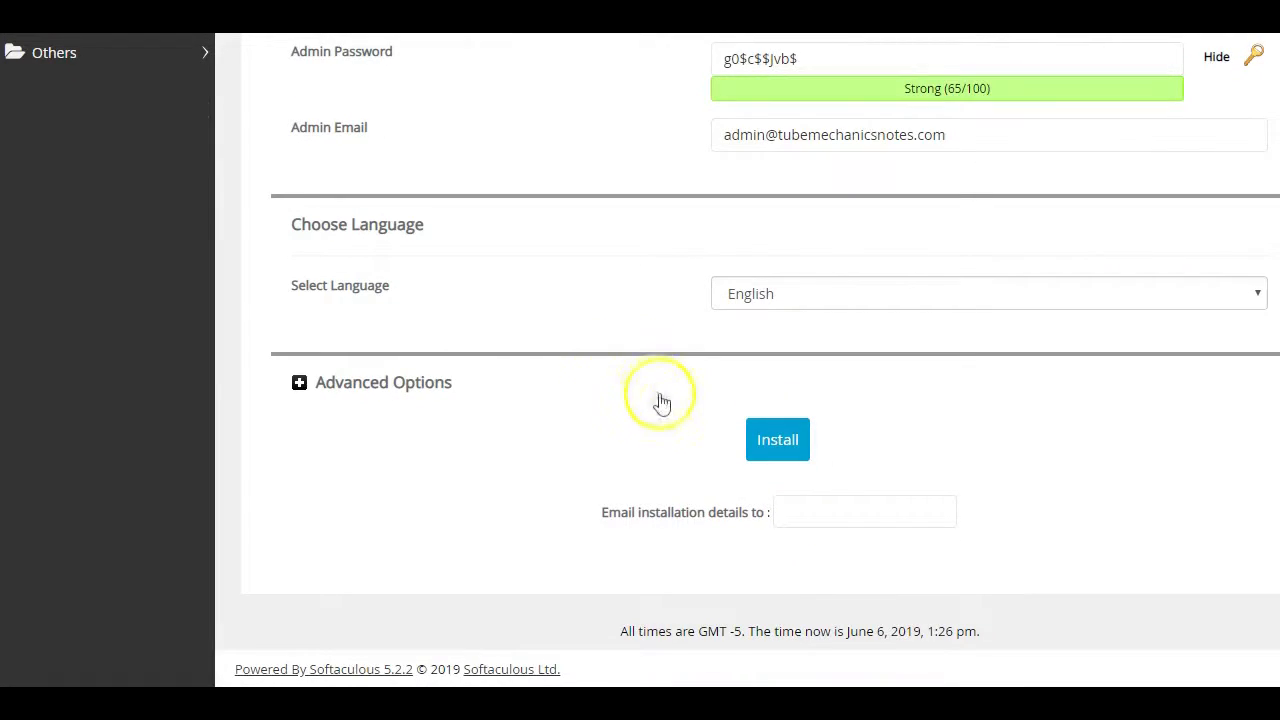
# Step: Fill in the saved e-mail address as recipient of the installation details and review the completed installation settings
pyautogui.click(781, 511)
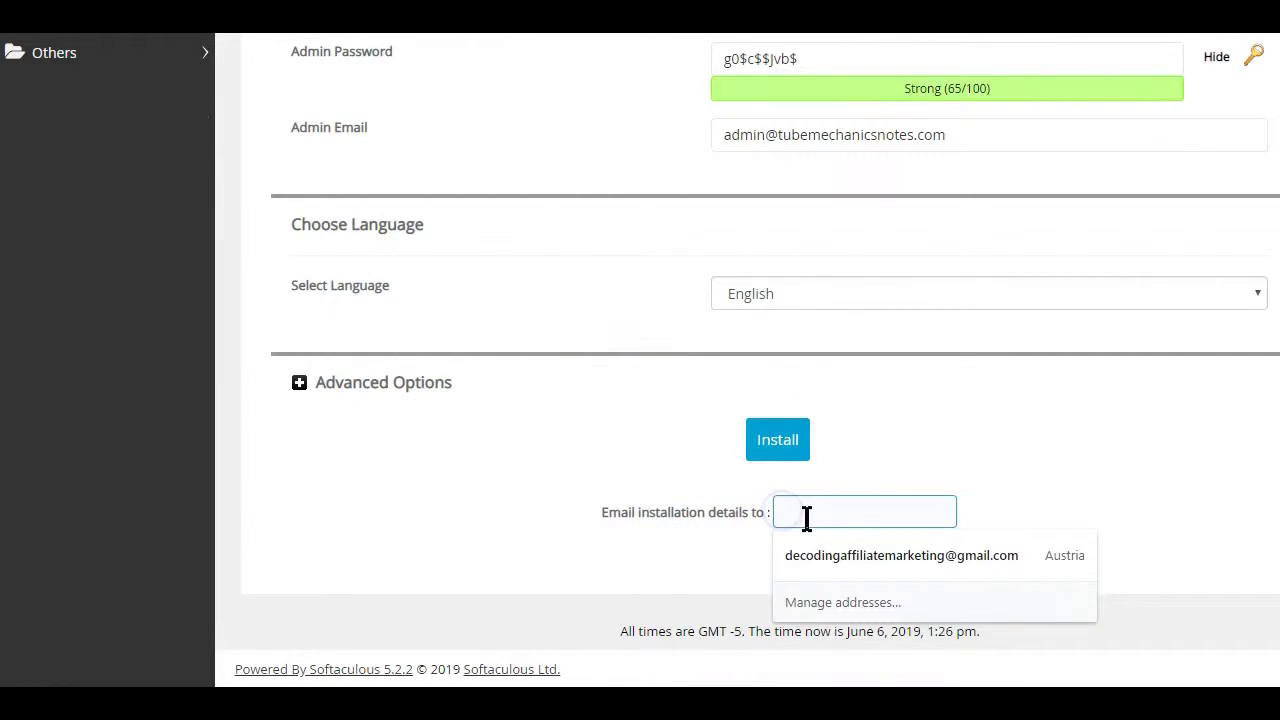
pyautogui.click(820, 556)
pyautogui.click(785, 455)
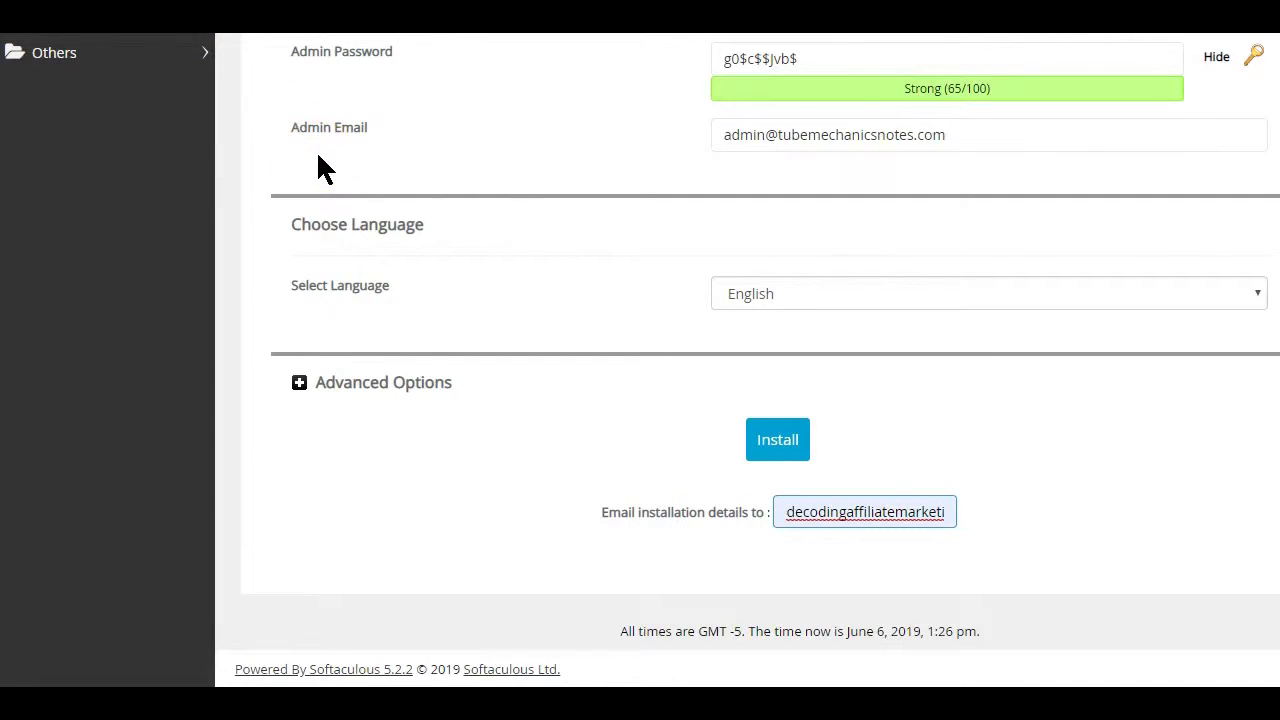
pyautogui.scroll(3, 441, 230)
pyautogui.scroll(3, 441, 225)
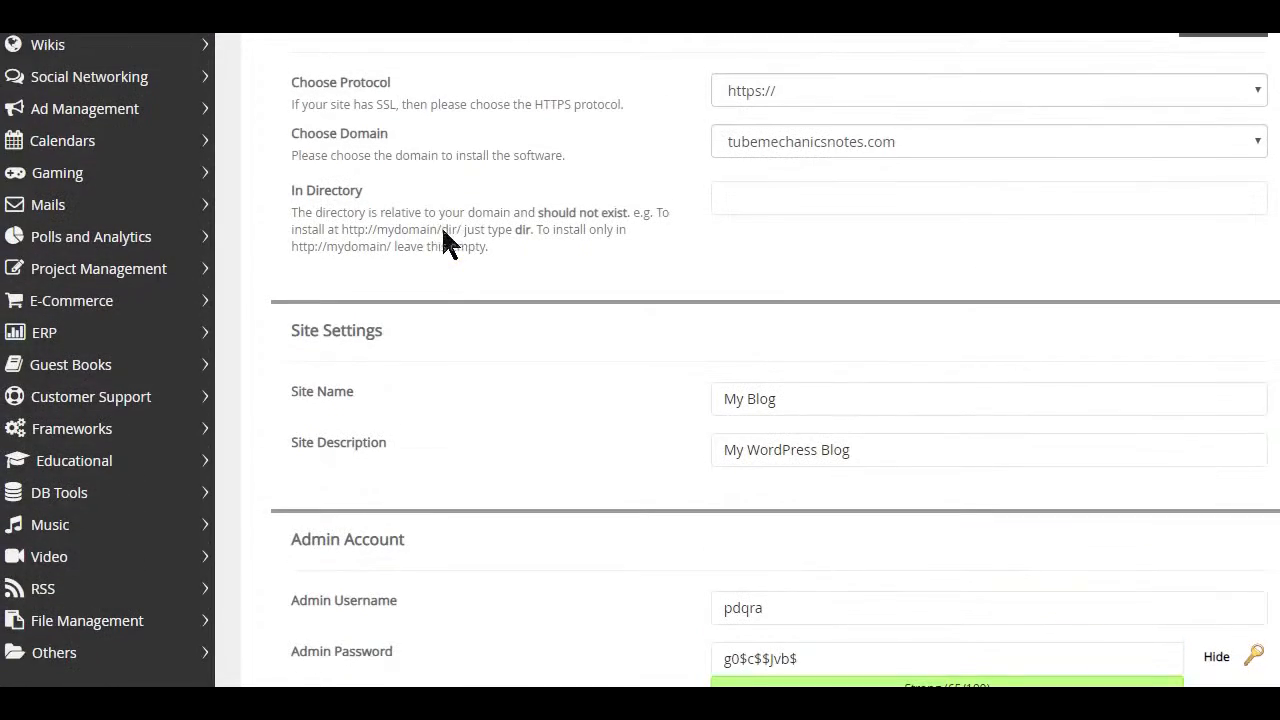